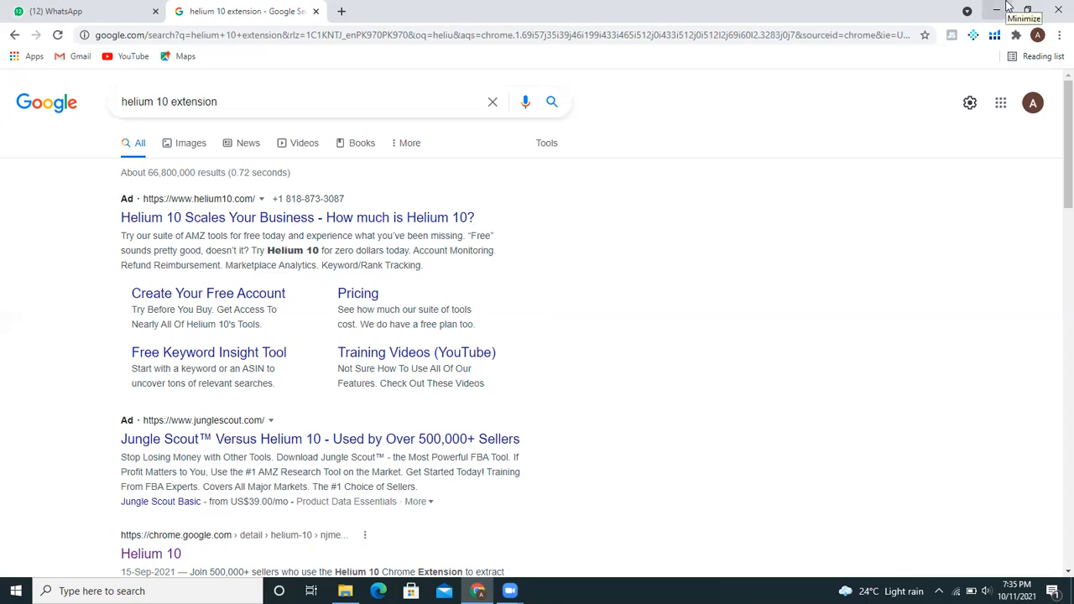
# Step: Replace the Helium 10 search results tab with a new tab showing amazon.com
pyautogui.click(340, 12)
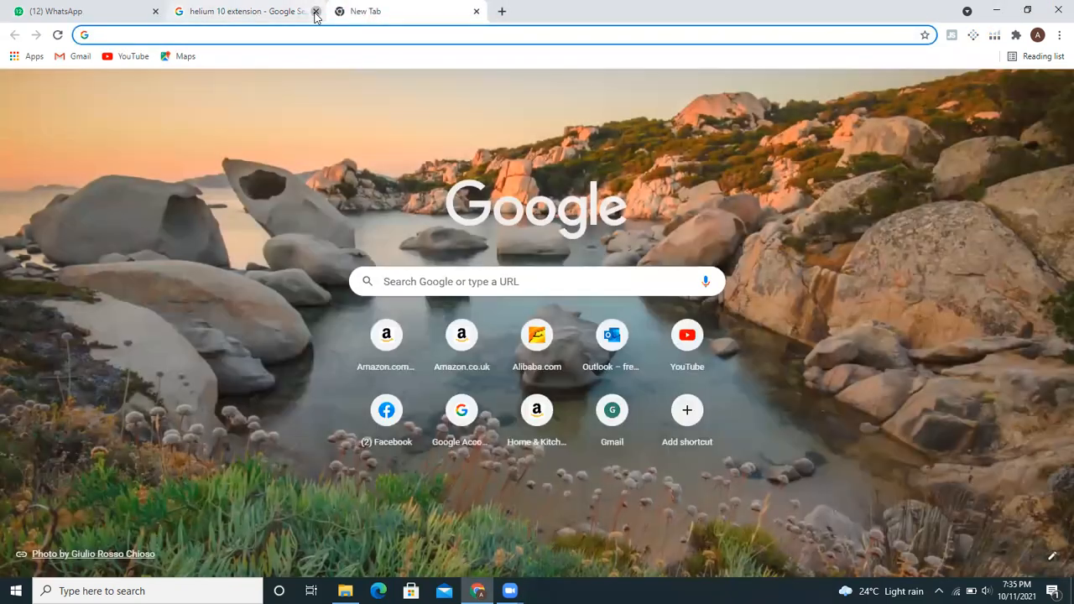
pyautogui.click(519, 32)
pyautogui.write('amazon.com')
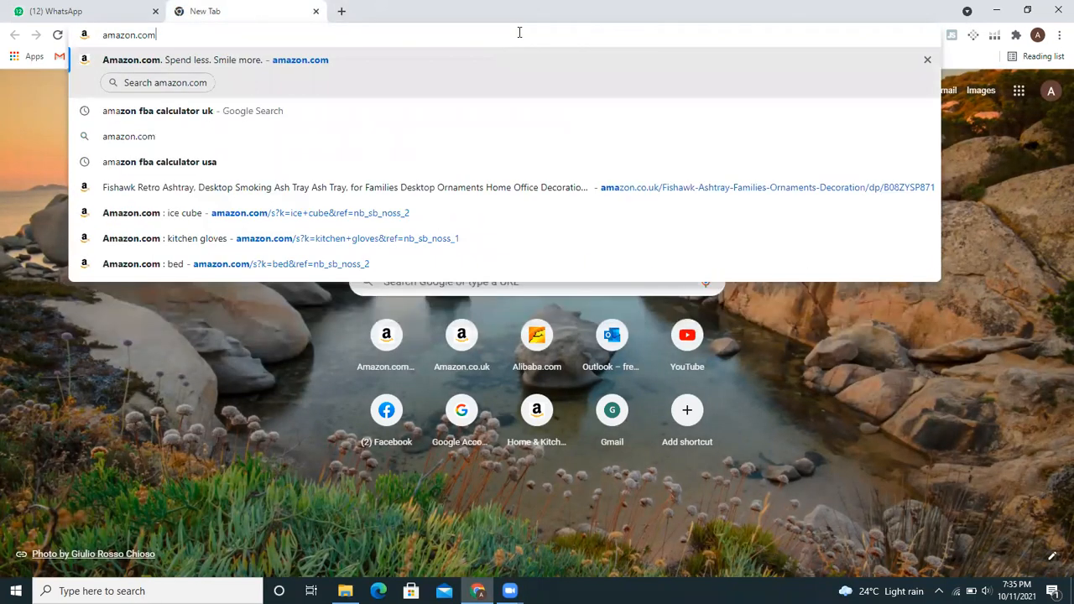
pyautogui.press('Return')
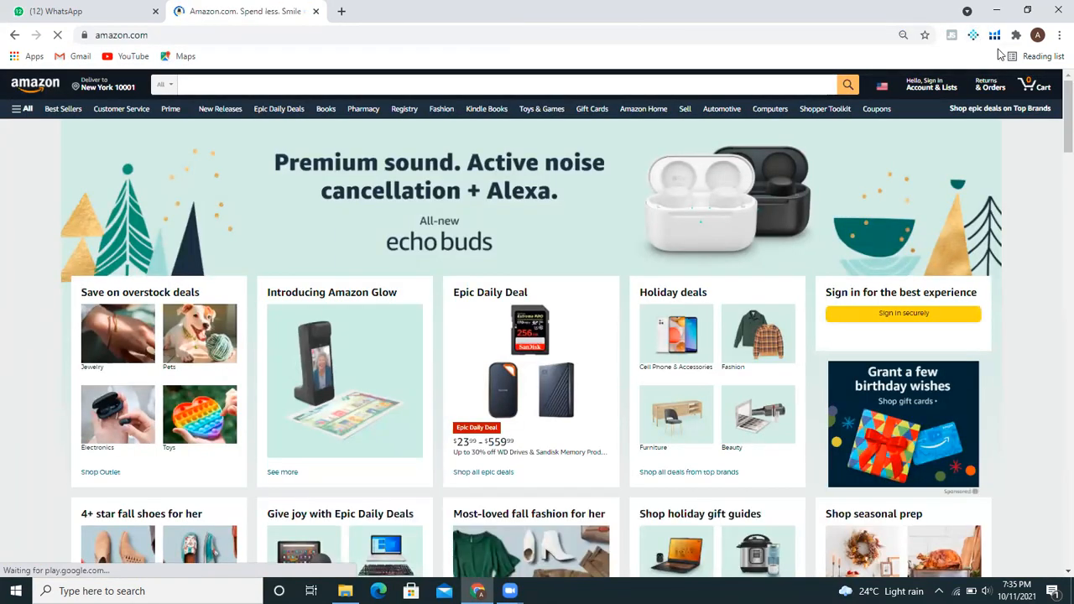
# Step: Search Google for "google extensions" in a new tab and open the Chrome Web Store result
pyautogui.click(343, 11)
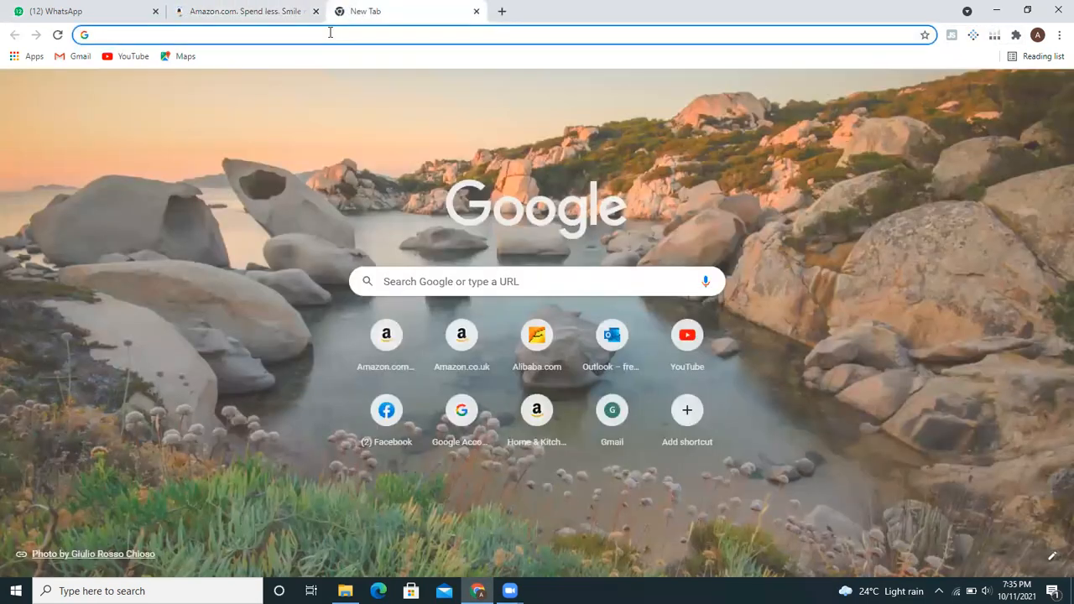
pyautogui.click(330, 33)
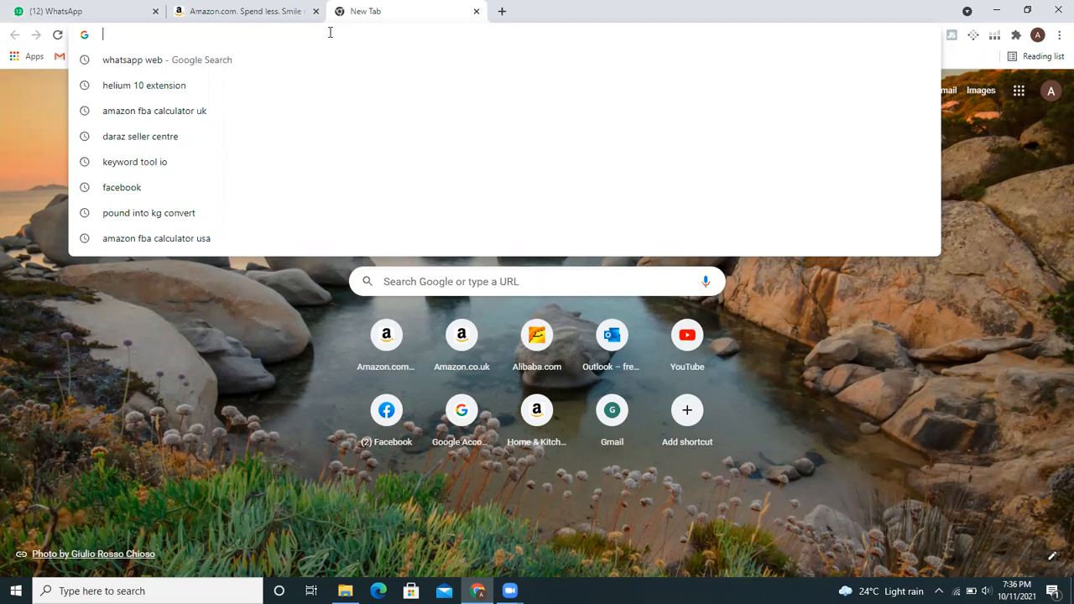
pyautogui.write('google')
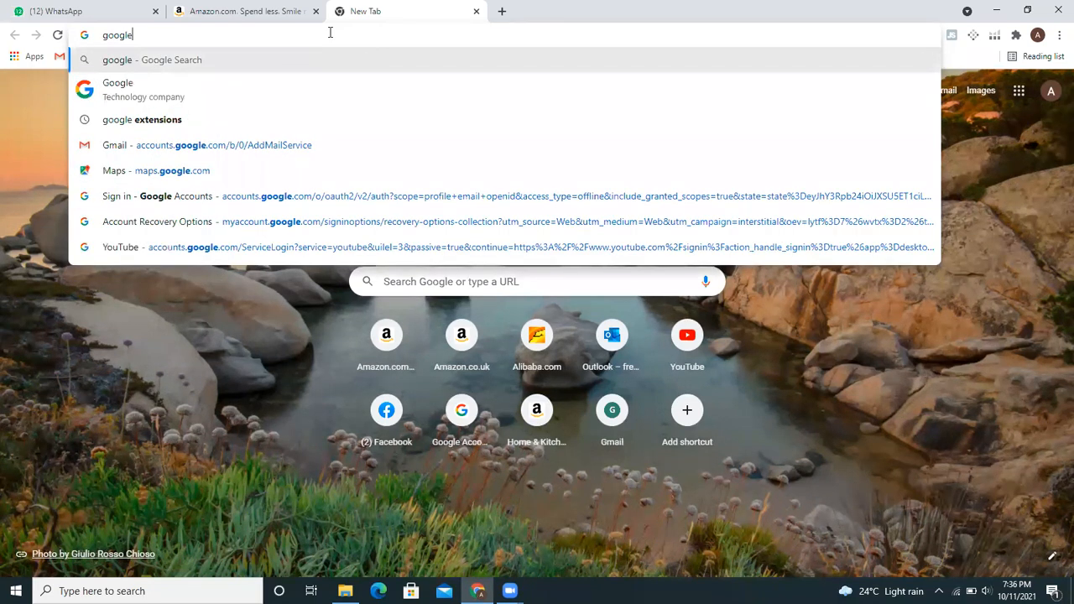
pyautogui.press('Down')
pyautogui.press('Down')
pyautogui.press('Return')
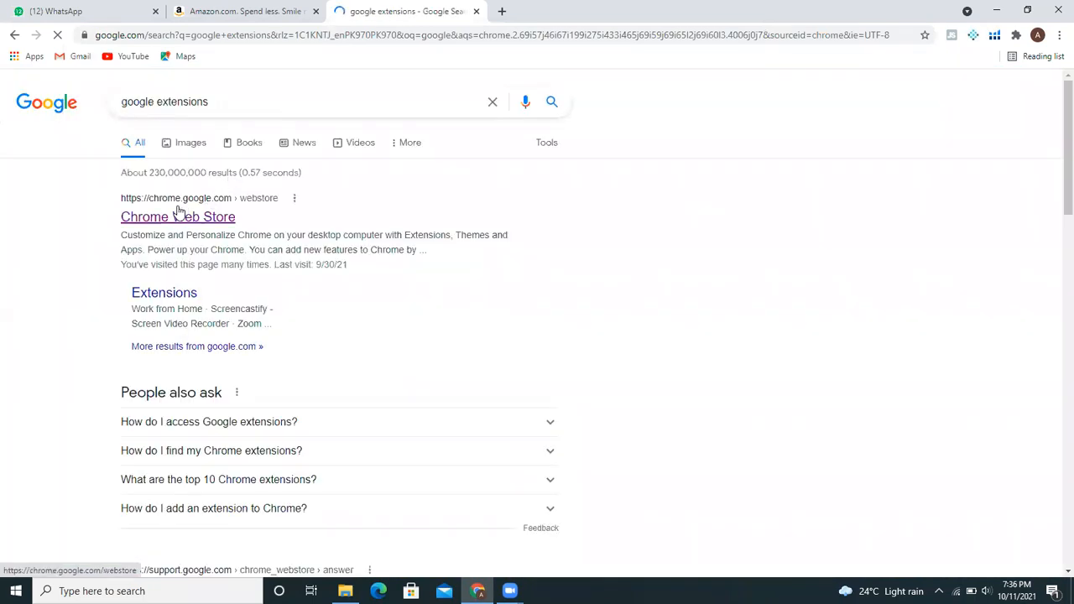
pyautogui.click(178, 214)
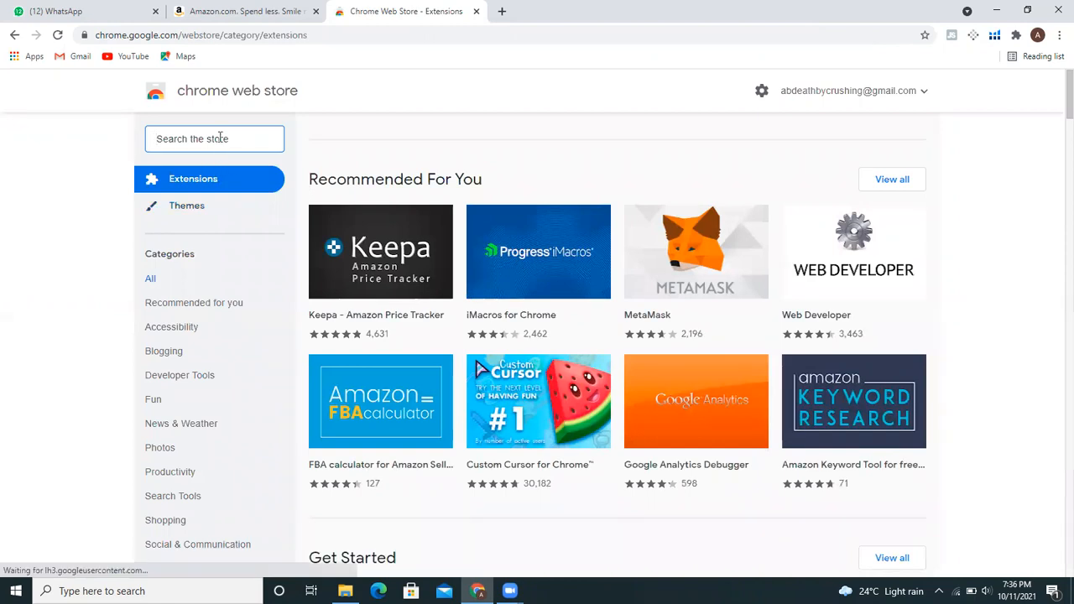
# Step: Search the store for "helium 10 extension" and open the Helium 10 listing
pyautogui.write('helium')
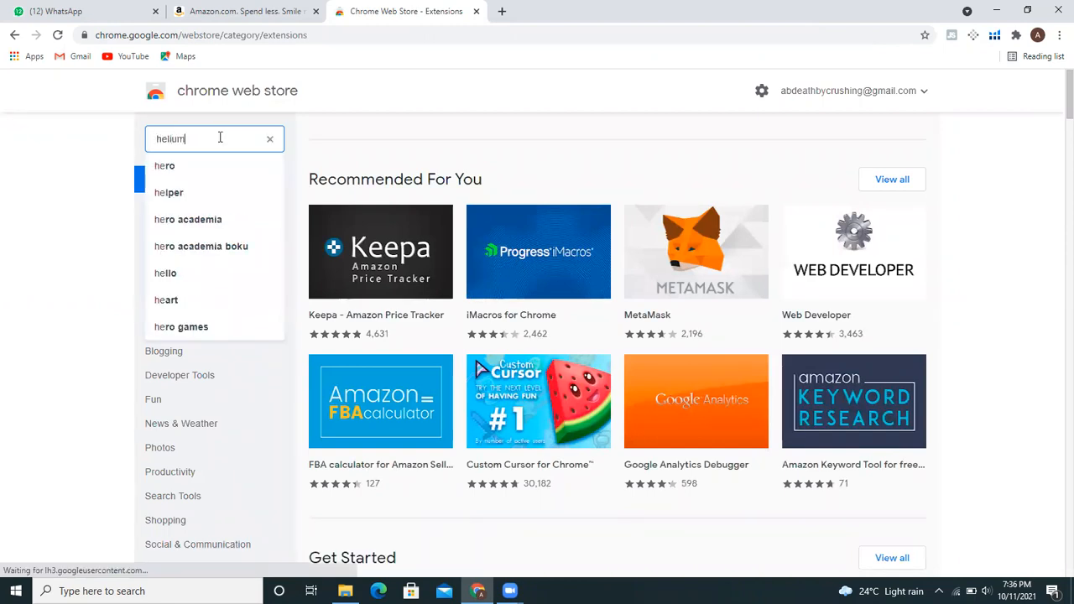
pyautogui.write(' 10')
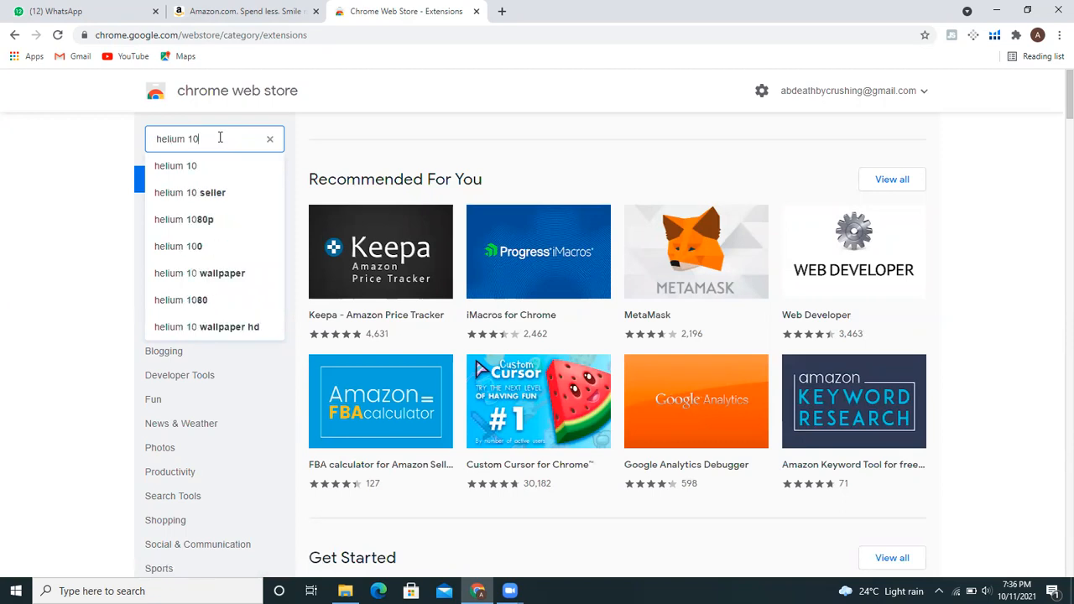
pyautogui.write(' ex')
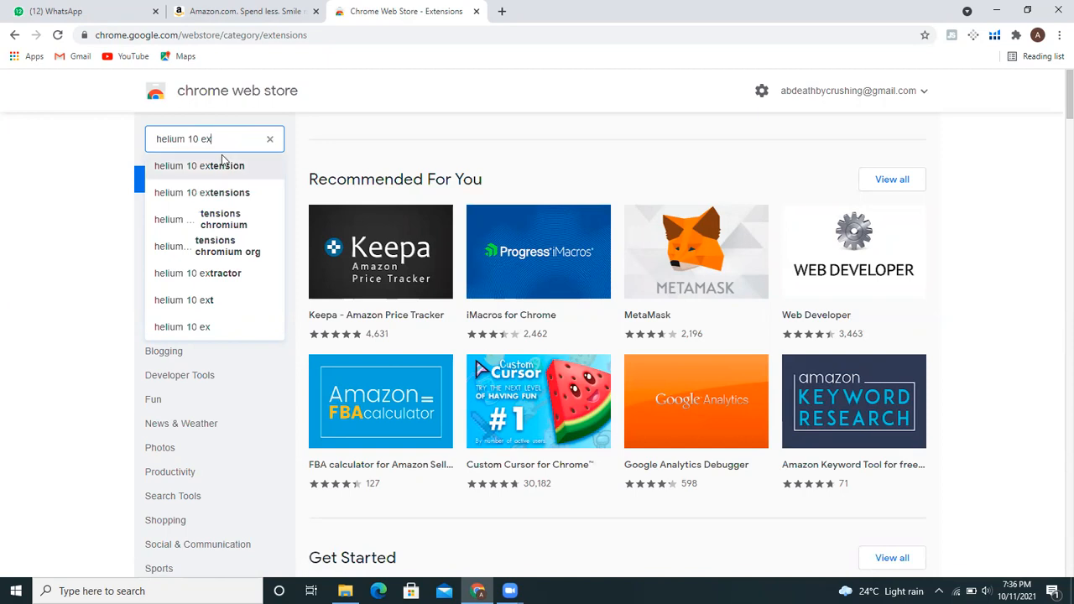
pyautogui.click(221, 164)
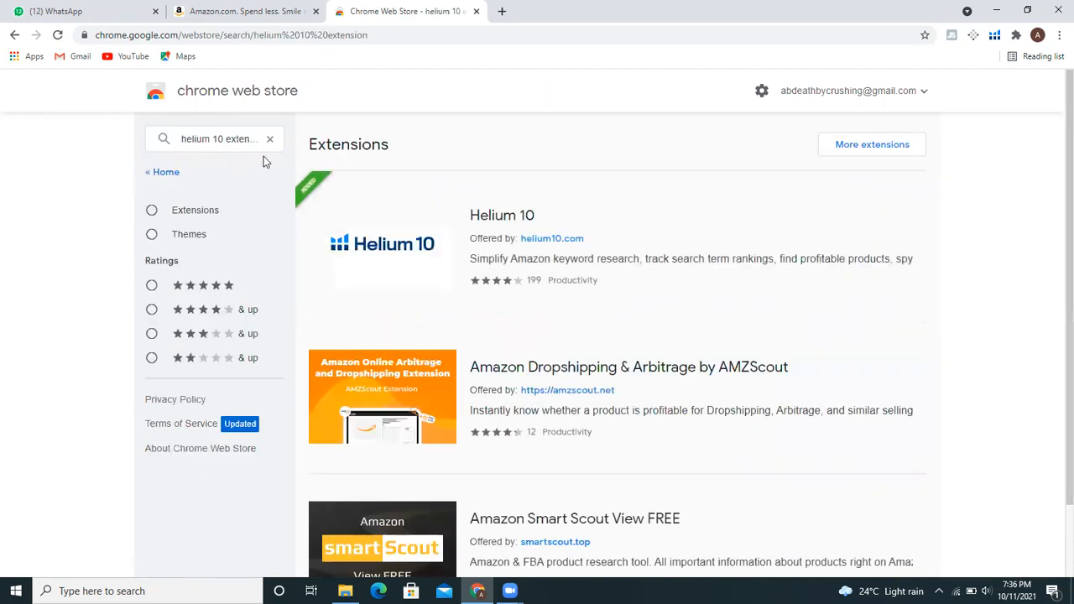
pyautogui.click(371, 230)
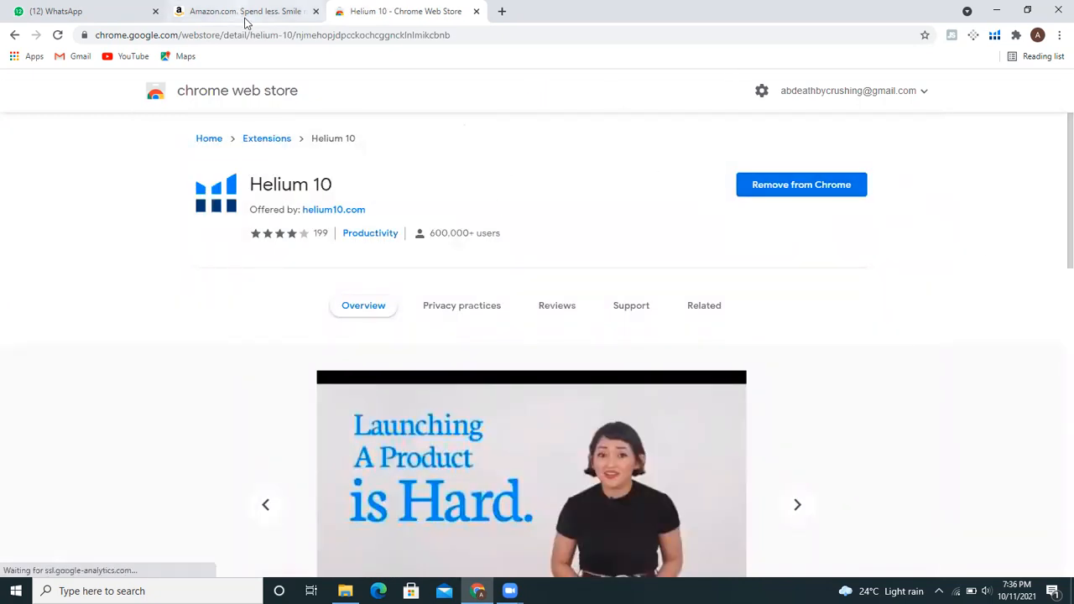
# Step: Close the Helium 10 store listing and check the browser's list of installed extensions on the Amazon page
pyautogui.click(475, 12)
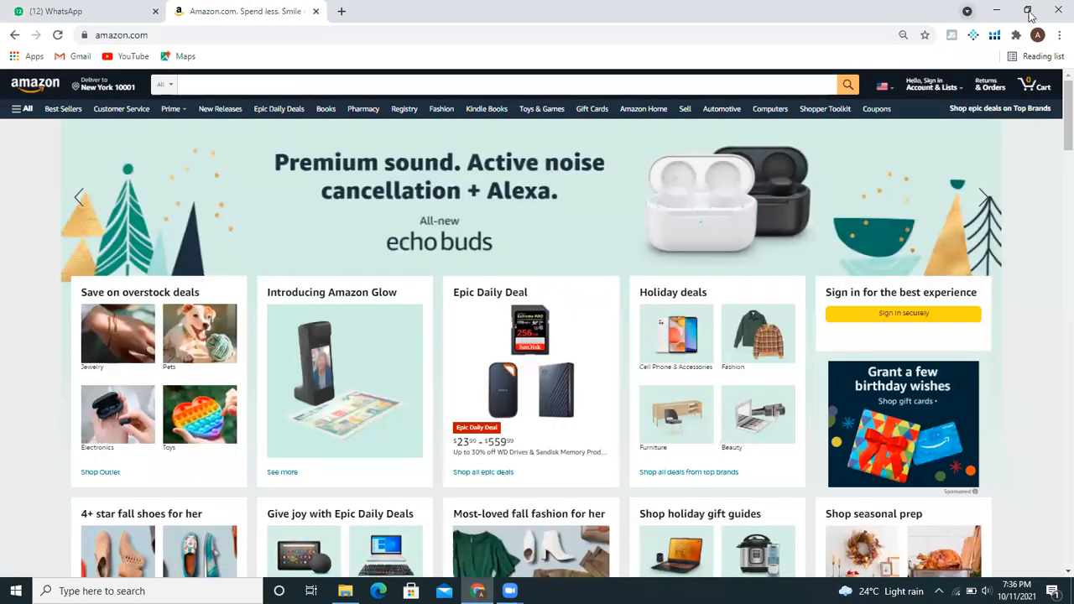
pyautogui.click(1015, 36)
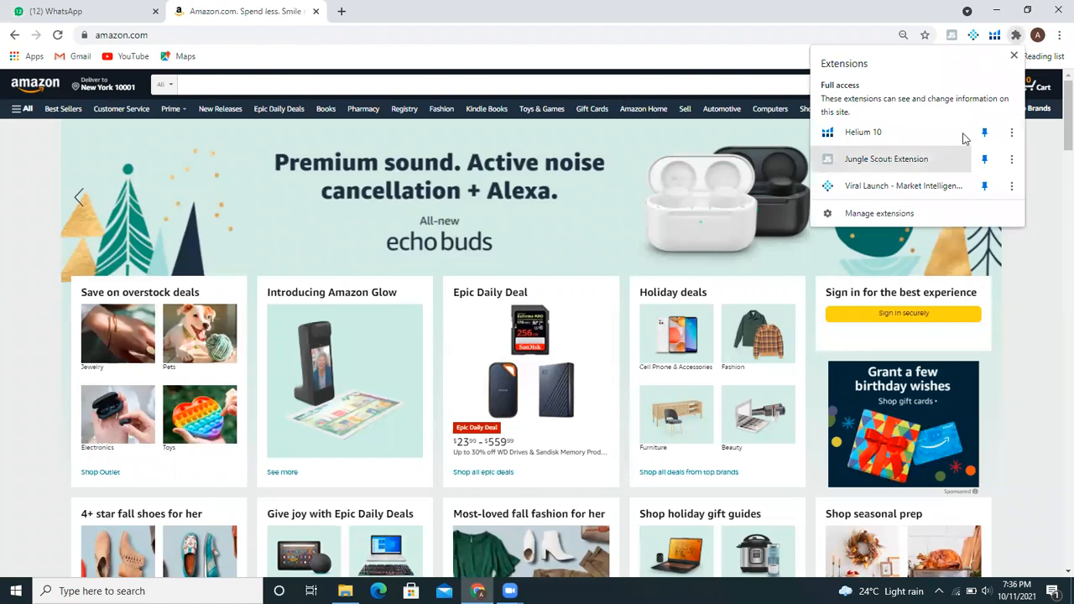
pyautogui.click(1051, 272)
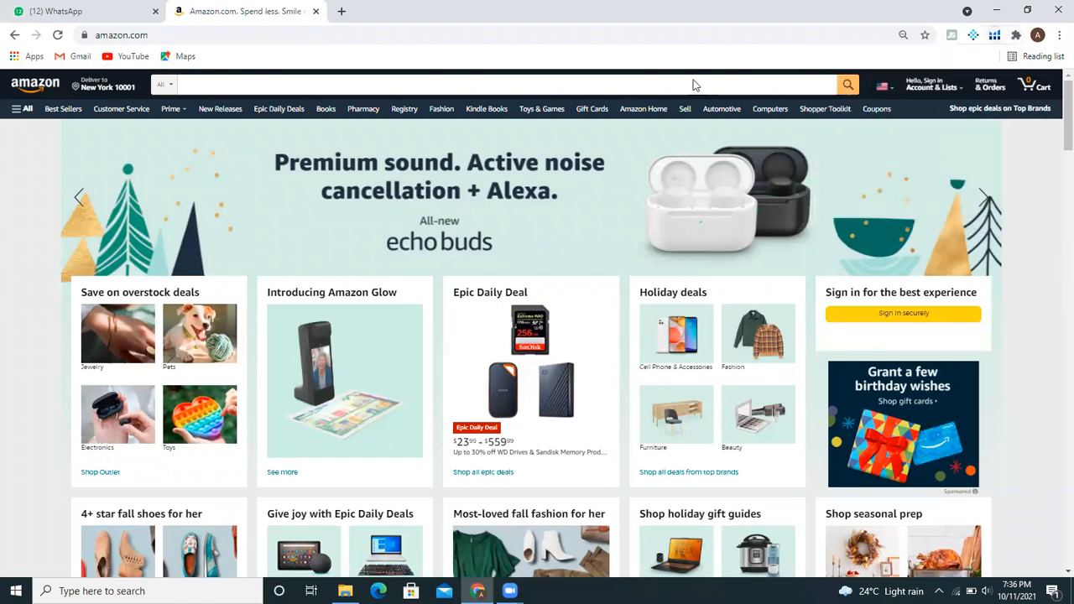
pyautogui.click(641, 87)
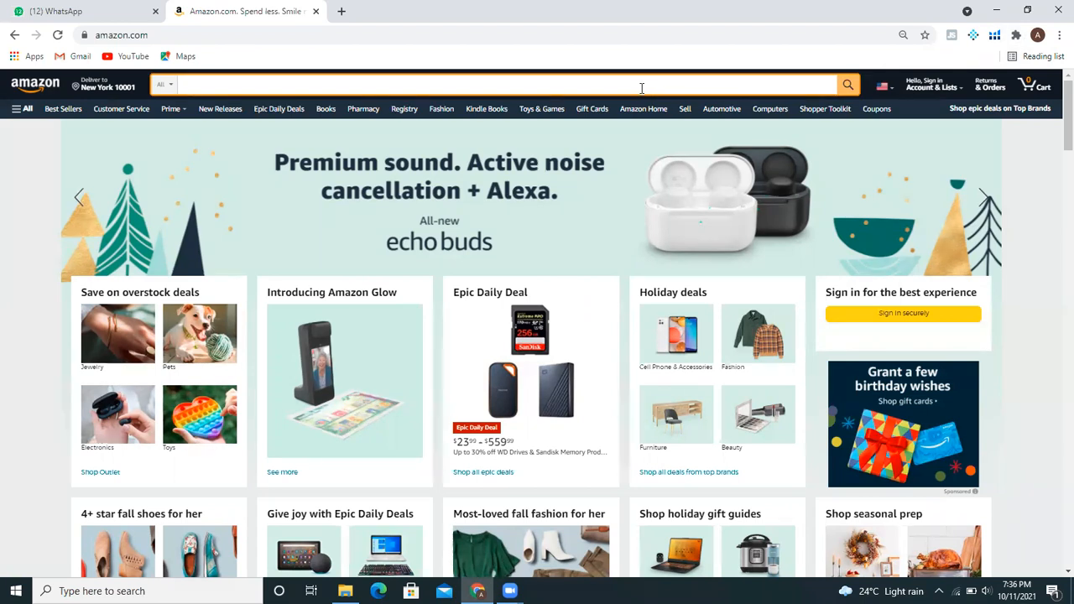
pyautogui.write('ice')
pyautogui.press('BackSpace')
pyautogui.press('BackSpace')
pyautogui.press('BackSpace')
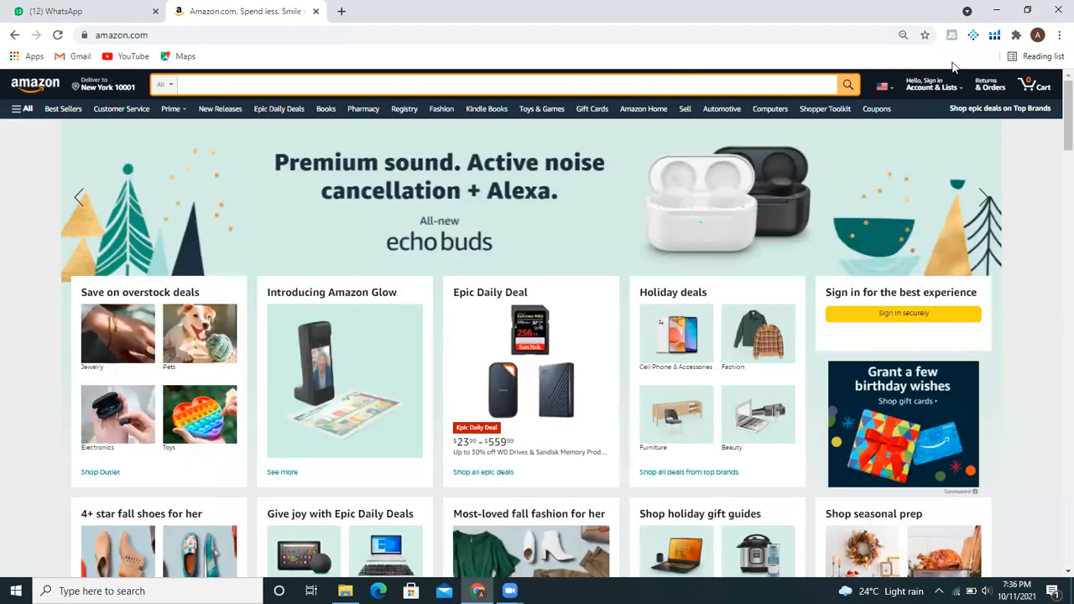
# Step: Open the Helium 10 dashboard from the Helium 10 browser extension
pyautogui.click(993, 39)
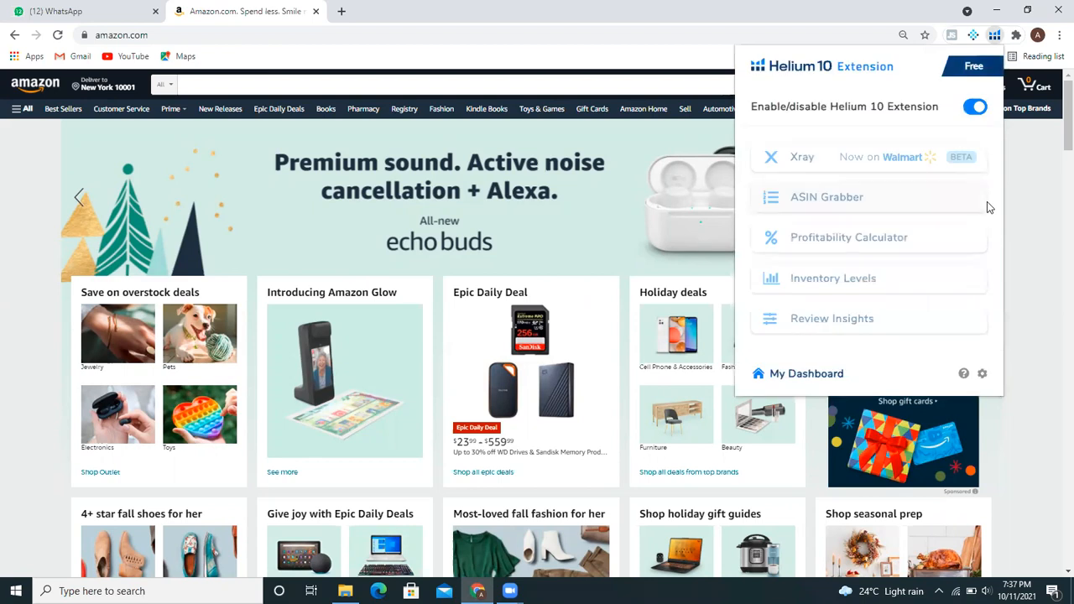
pyautogui.click(833, 371)
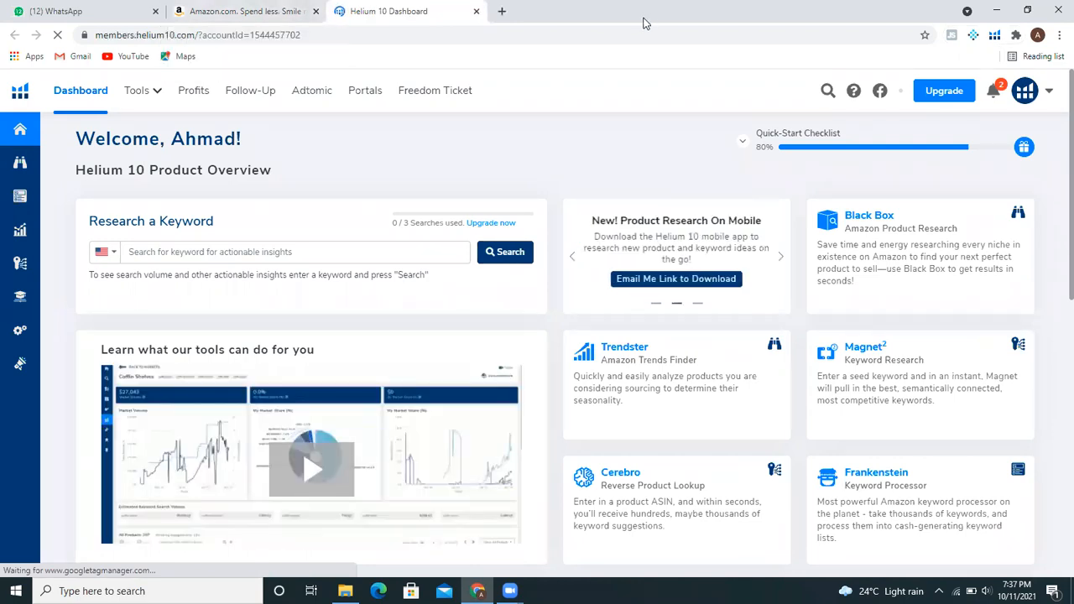
pyautogui.click(139, 10)
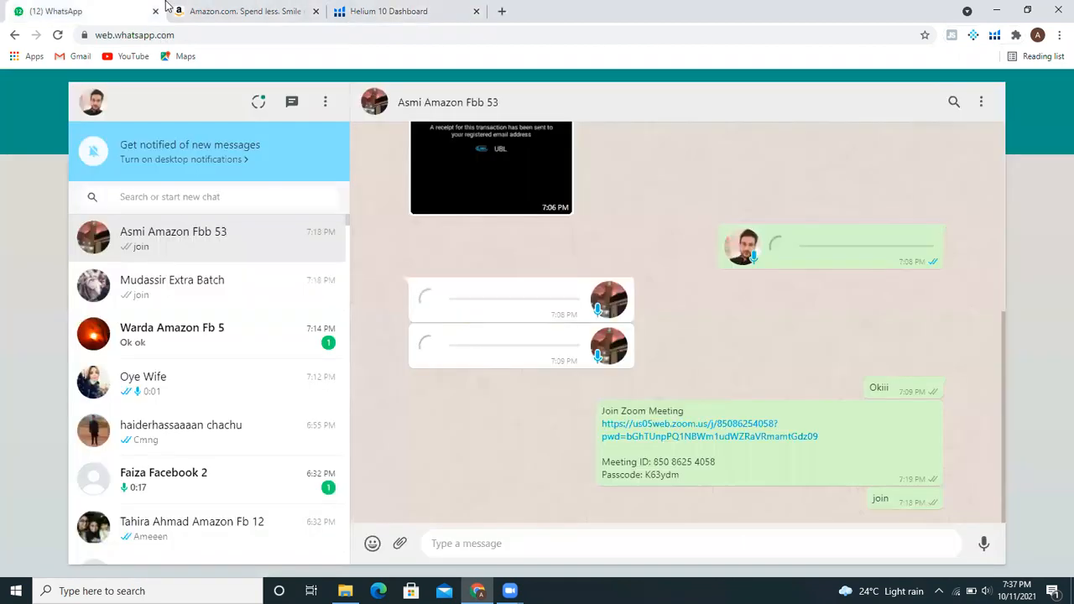
pyautogui.click(176, 8)
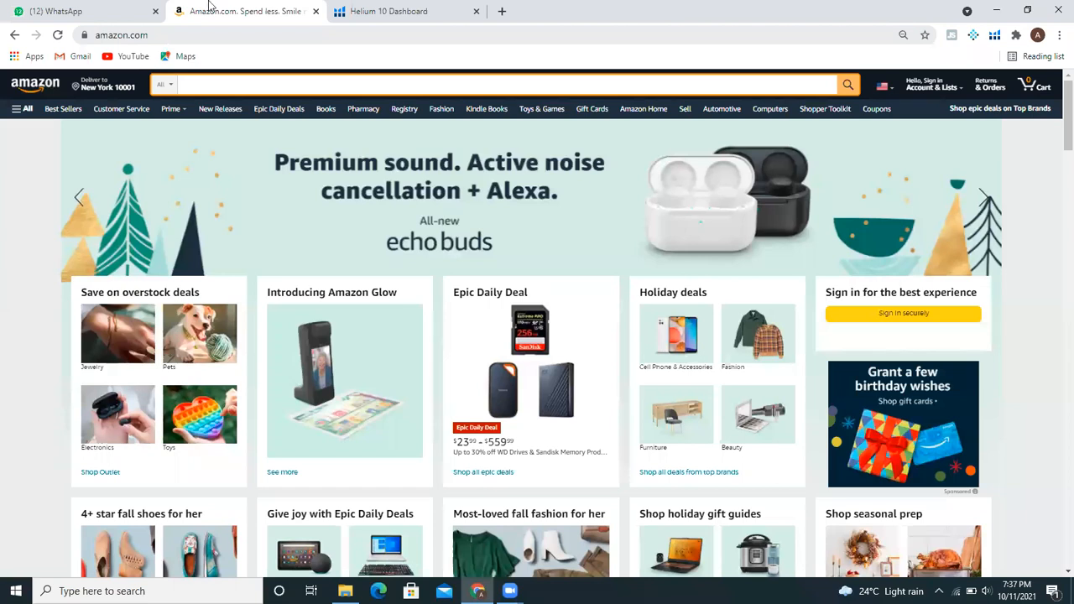
pyautogui.click(340, 9)
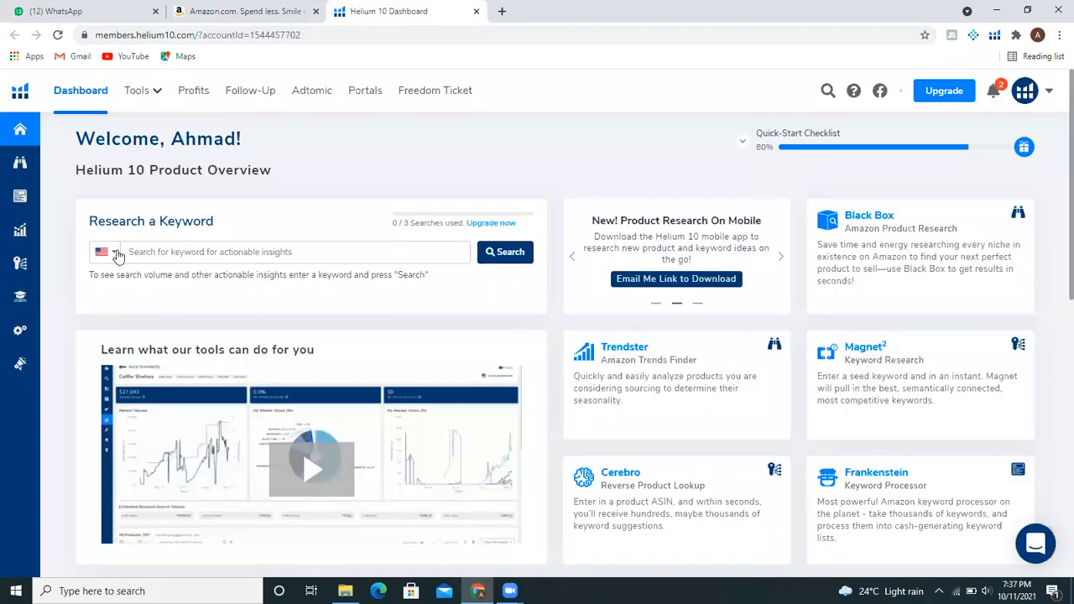
pyautogui.click(114, 253)
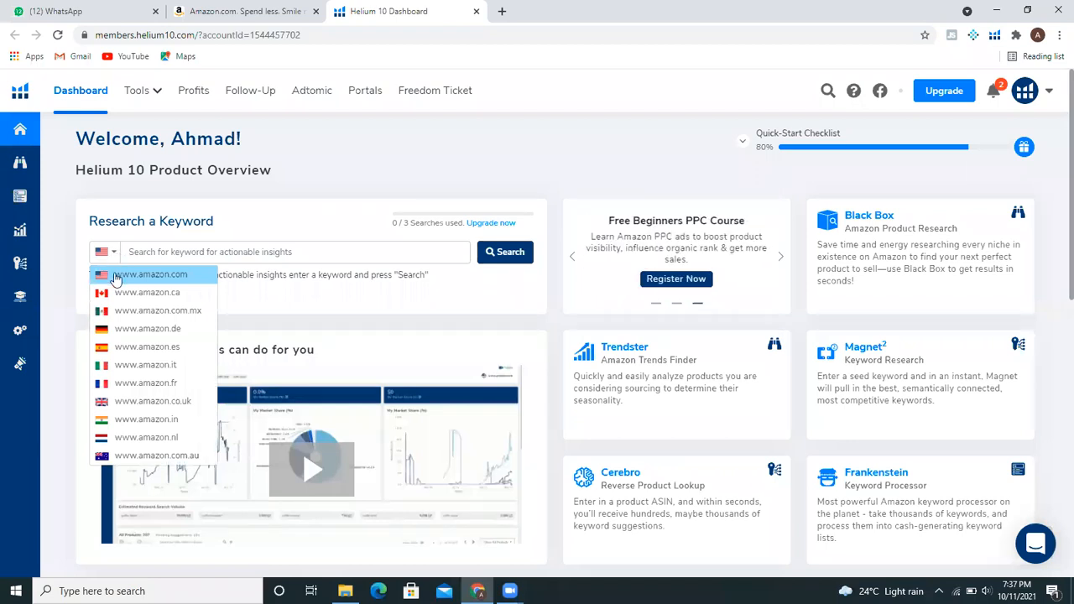
pyautogui.click(116, 276)
pyautogui.click(281, 11)
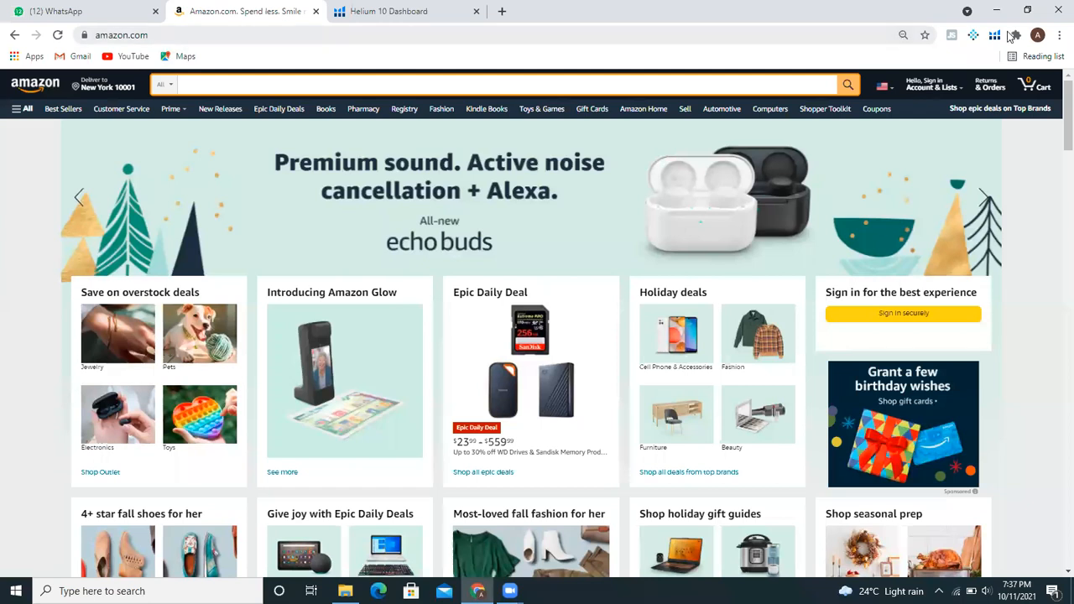
pyautogui.click(391, 8)
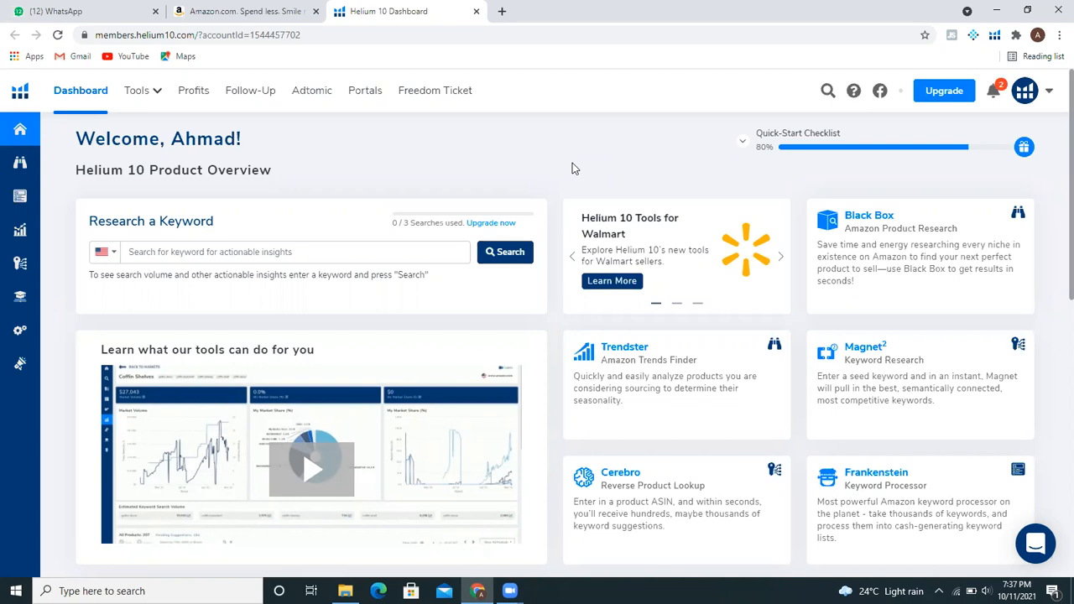
# Step: Open the Black Box tool for Amazon product research
pyautogui.moveTo(19, 195)
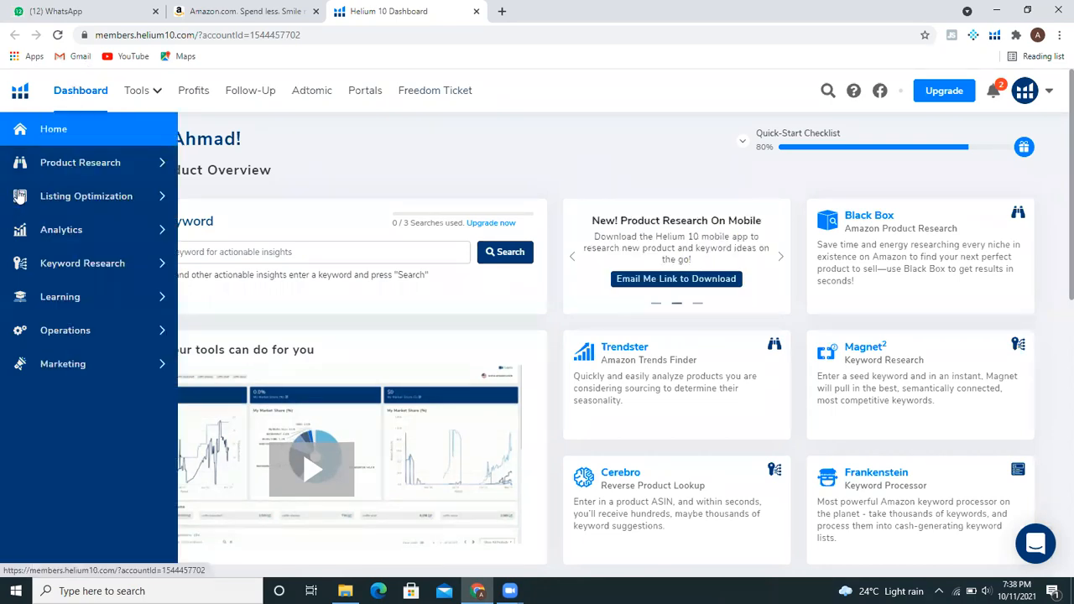
pyautogui.click(78, 171)
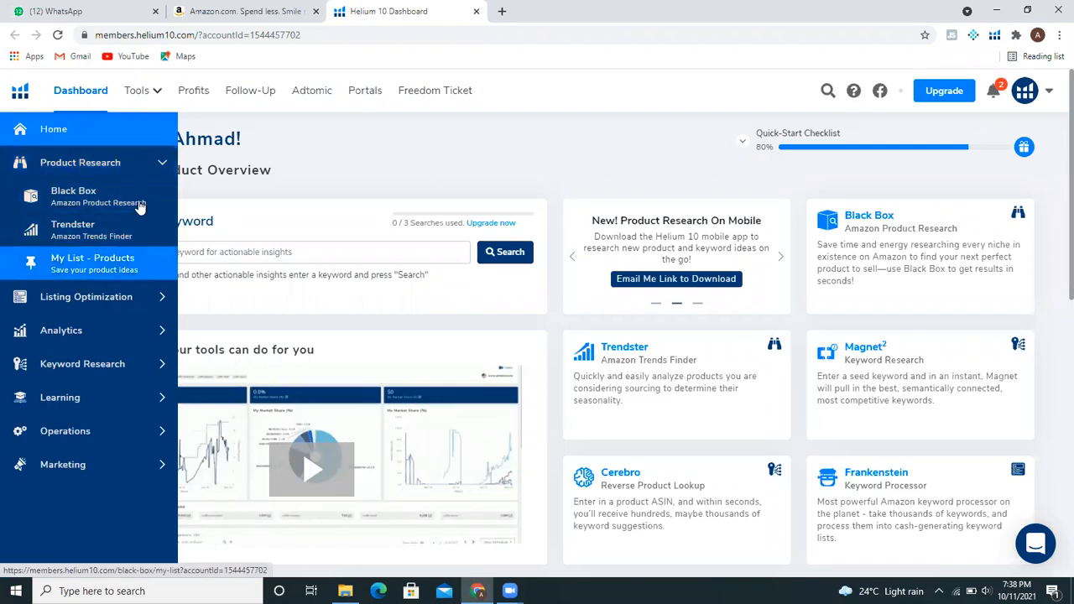
pyautogui.click(90, 204)
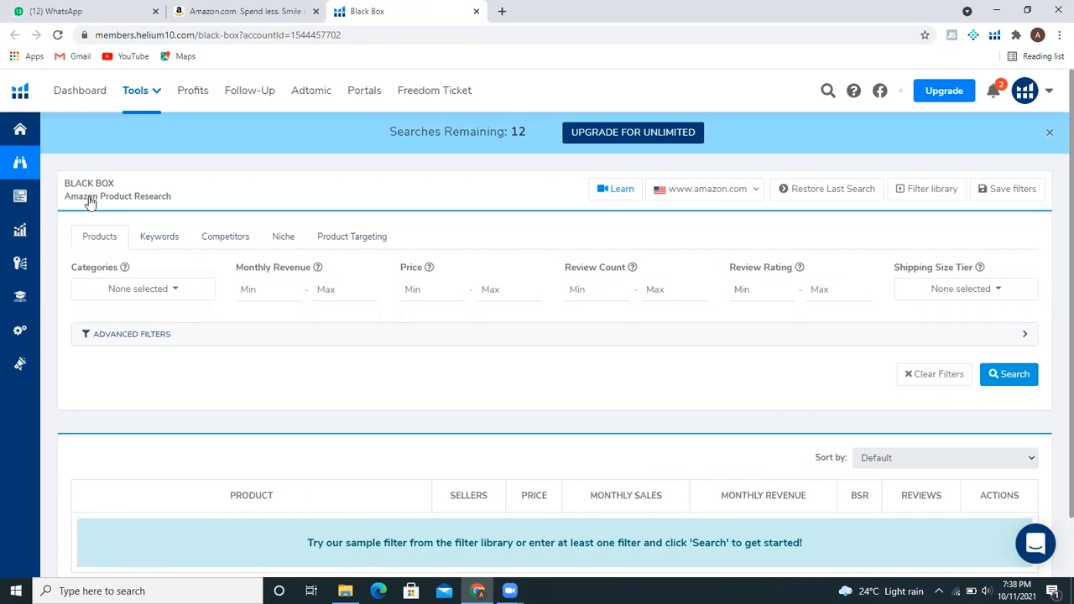
# Step: Review the Black Box Products search page and expand its advanced filters
pyautogui.scroll(-1, 1056, 163)
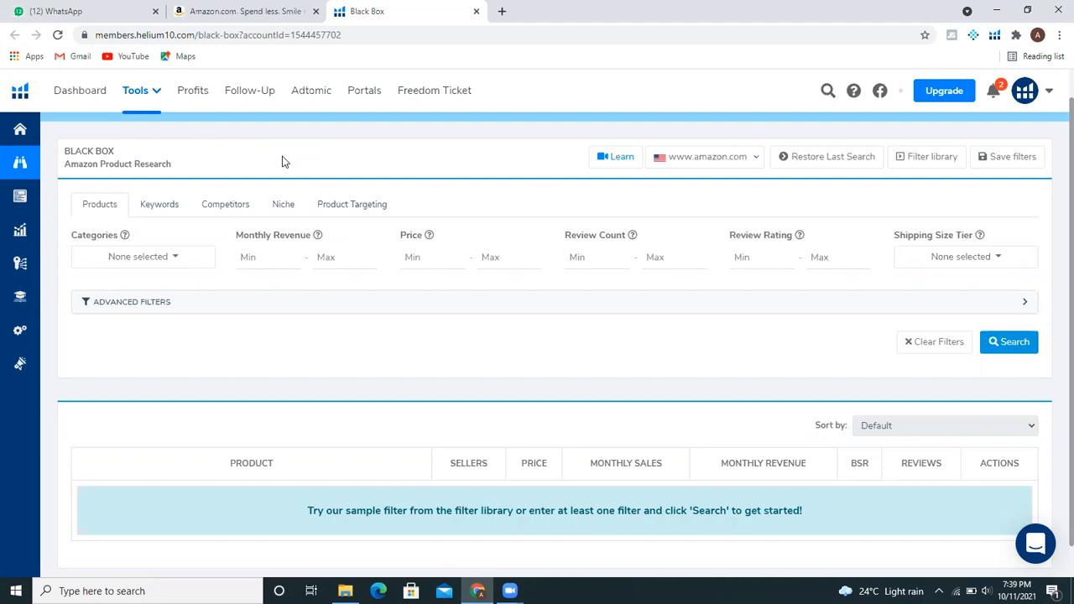
pyautogui.click(114, 214)
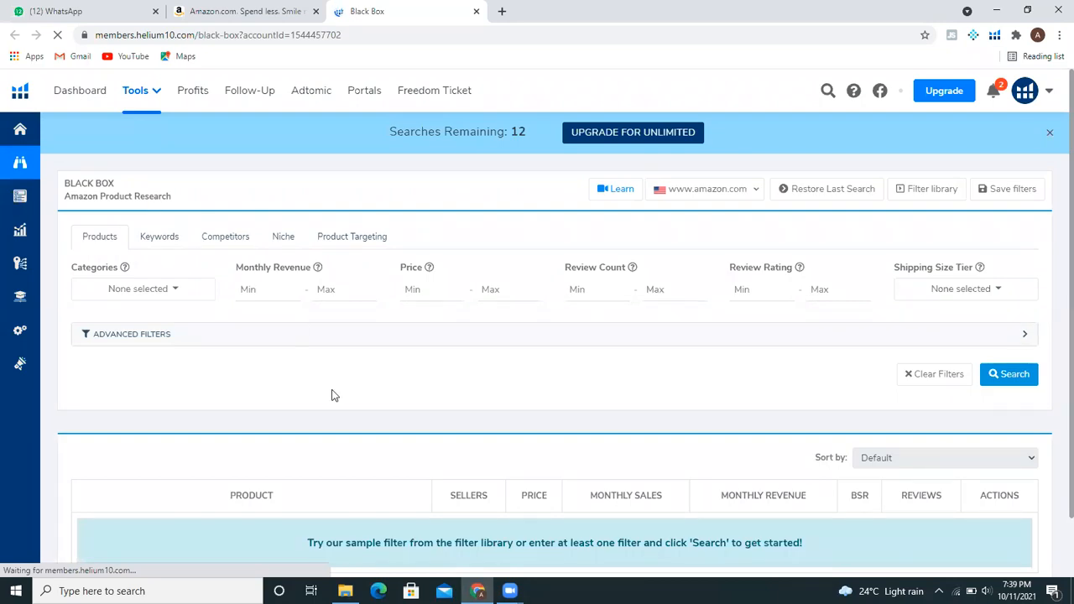
pyautogui.scroll(-2, 1054, 227)
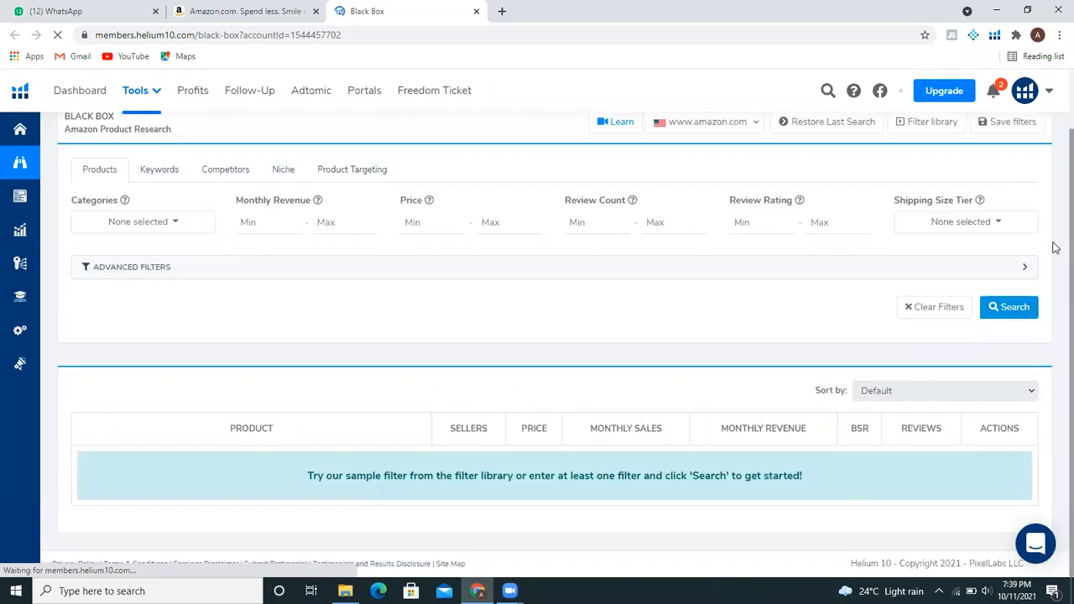
pyautogui.scroll(1, 1053, 150)
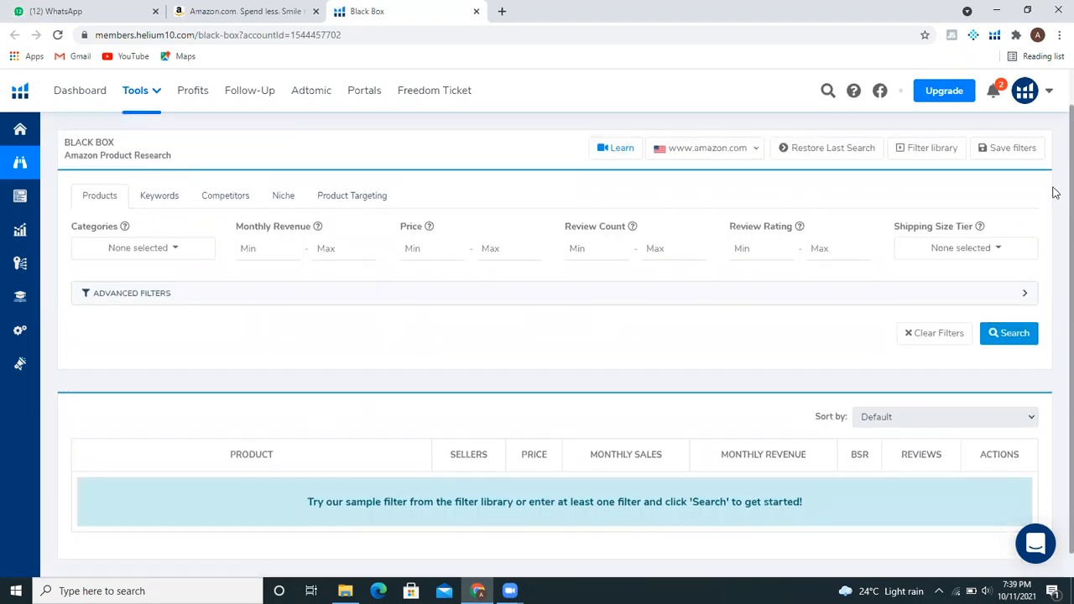
pyautogui.scroll(1, 1053, 149)
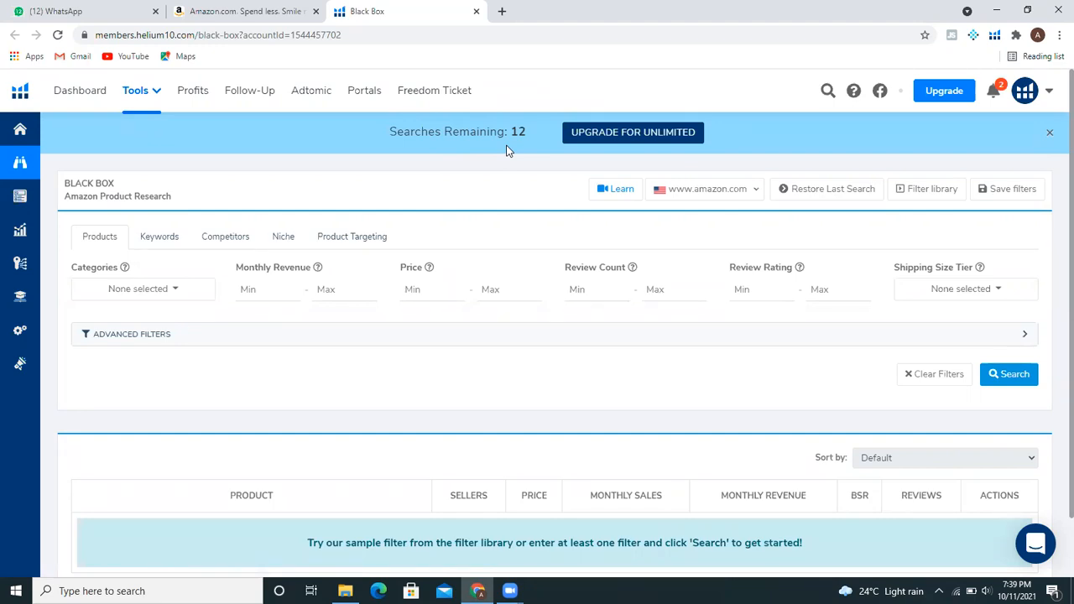
pyautogui.click(130, 335)
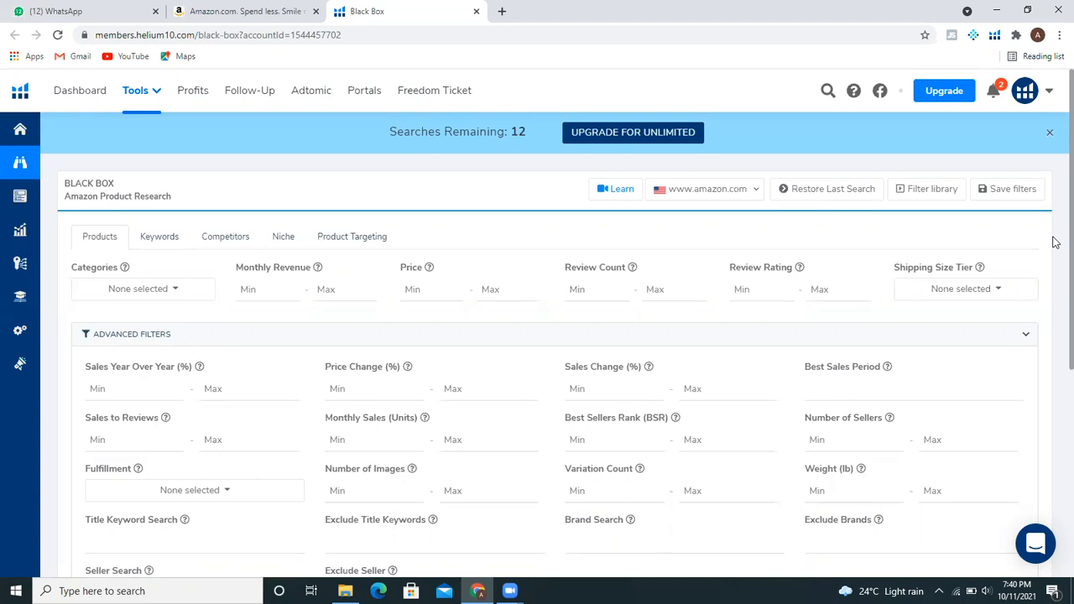
# Step: Set the product search categories to Kitchen & Dining, Home & Kitchen and Toys & Games
pyautogui.scroll(-1, 1055, 276)
pyautogui.scroll(1, 1055, 285)
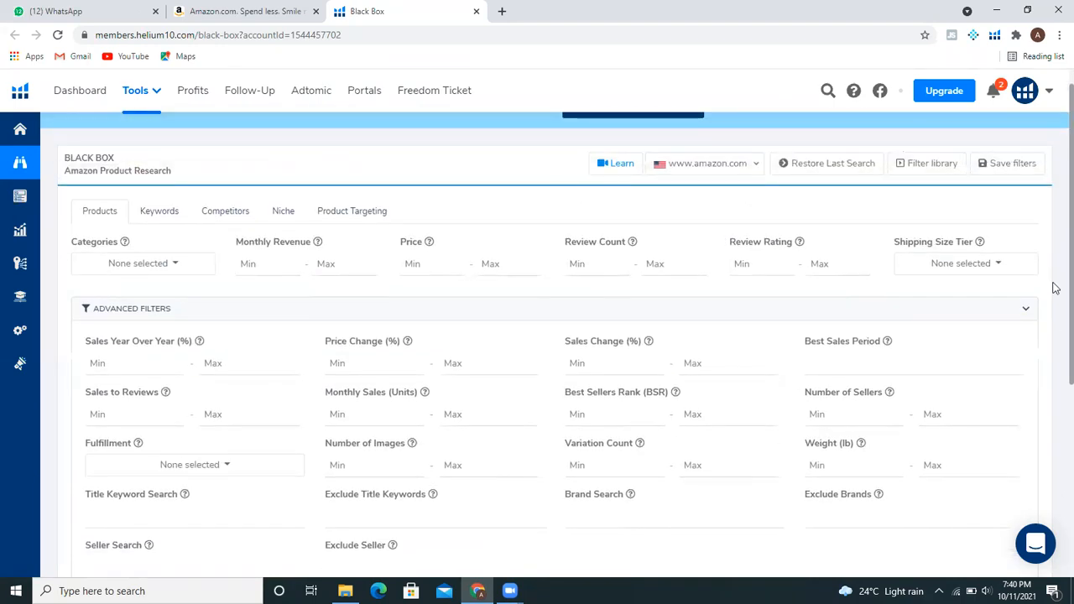
pyautogui.click(175, 269)
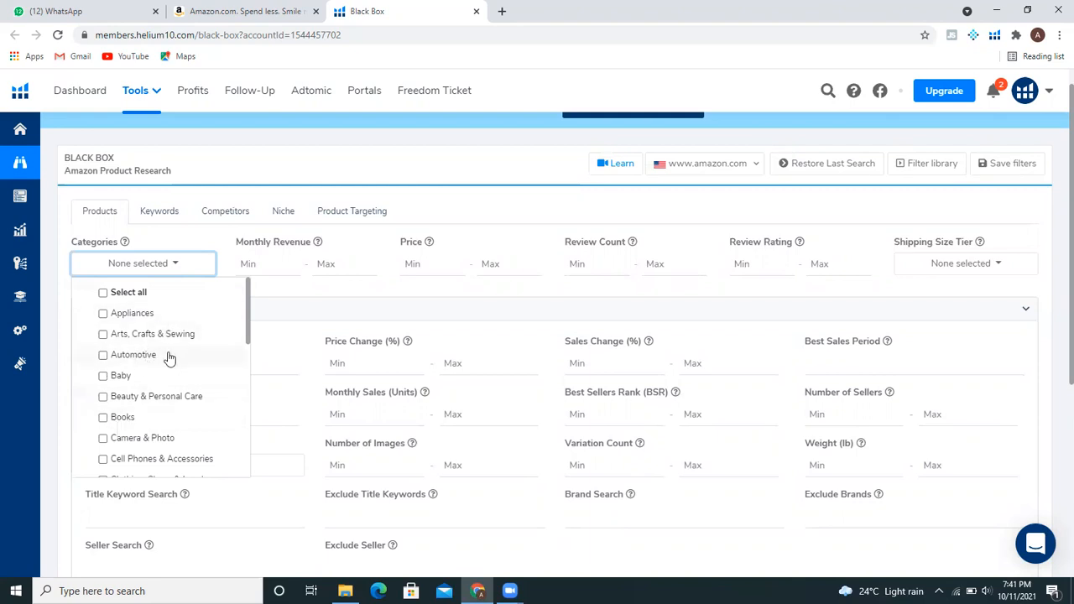
pyautogui.scroll(-3, 250, 377)
pyautogui.scroll(-3, 250, 376)
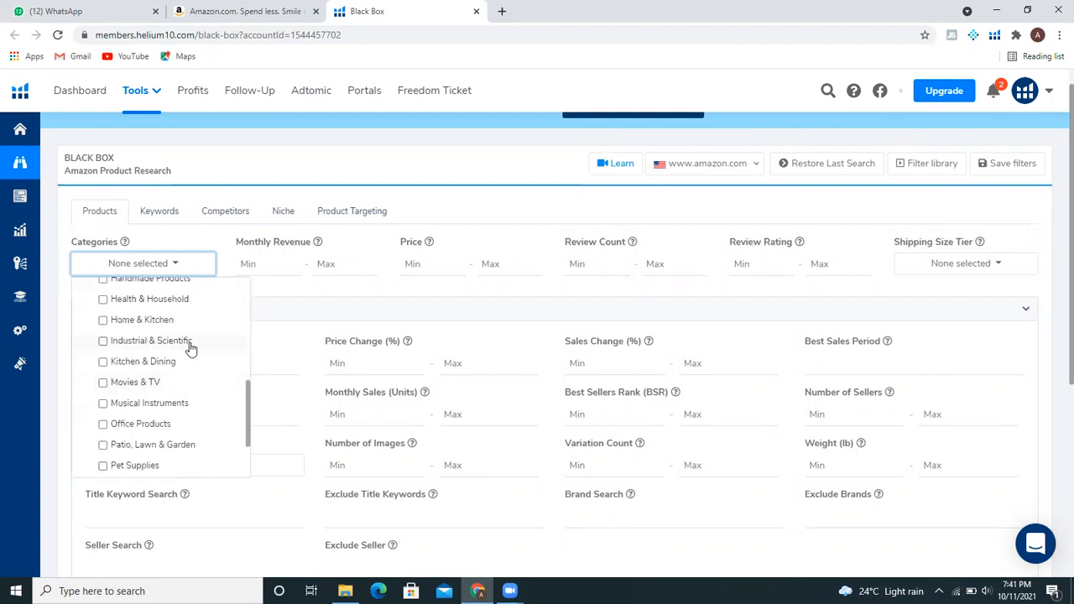
pyautogui.click(180, 365)
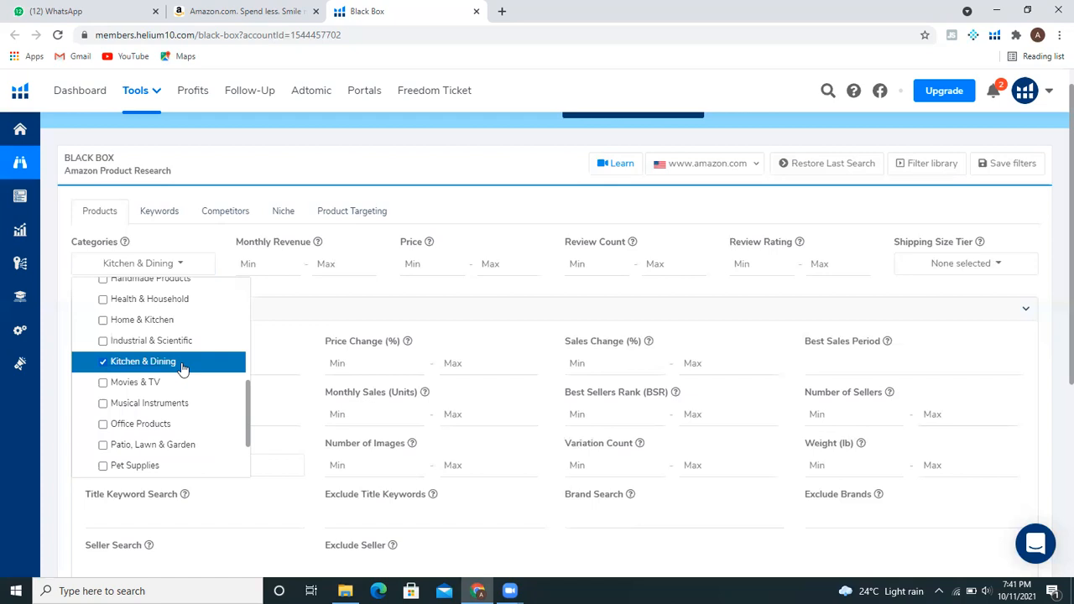
pyautogui.click(182, 322)
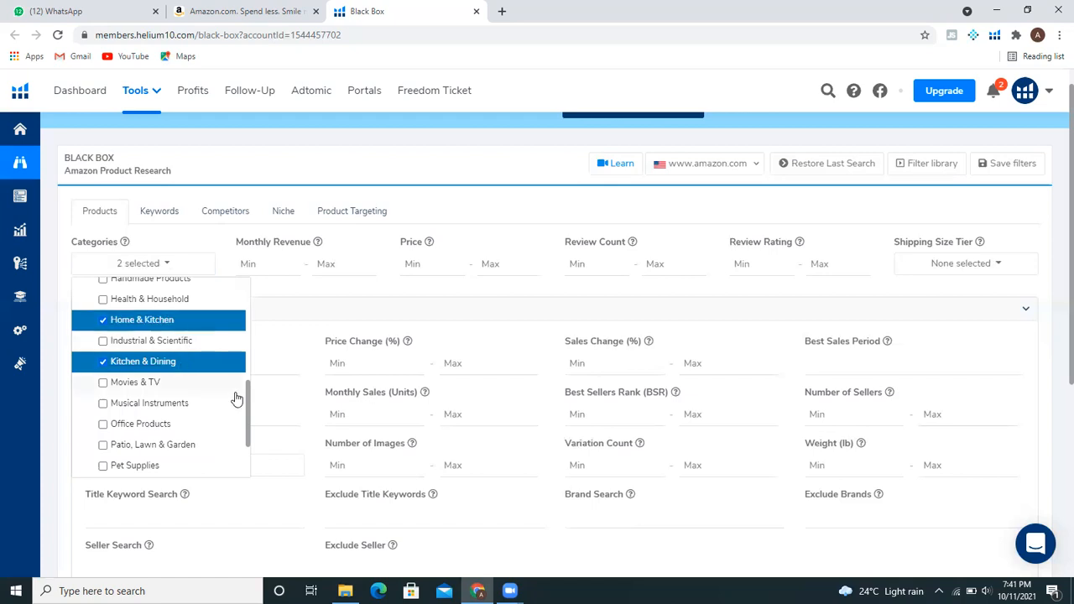
pyautogui.scroll(-1, 248, 411)
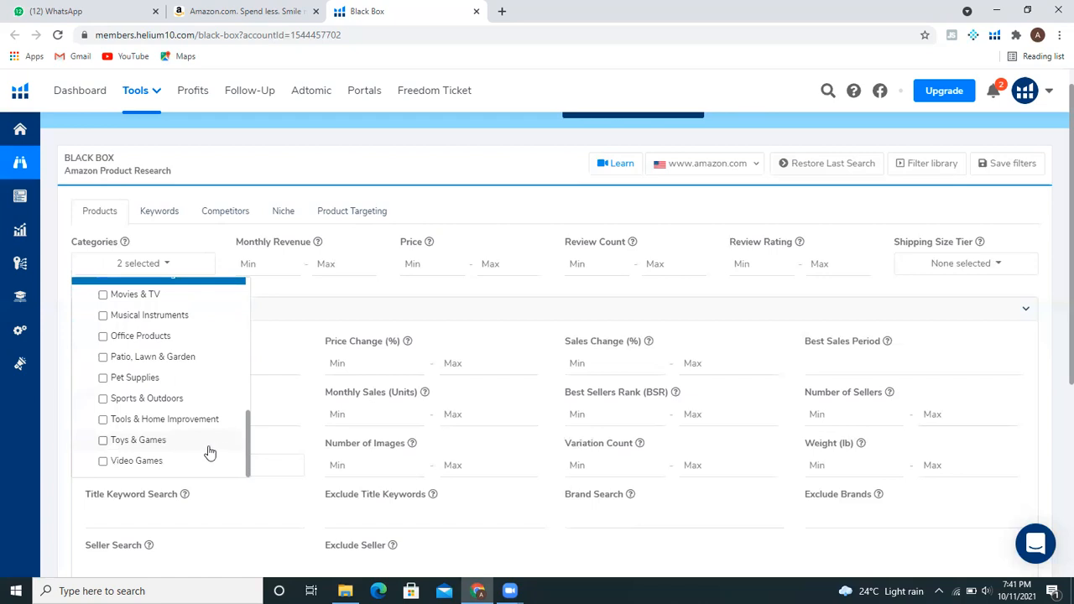
pyautogui.click(210, 441)
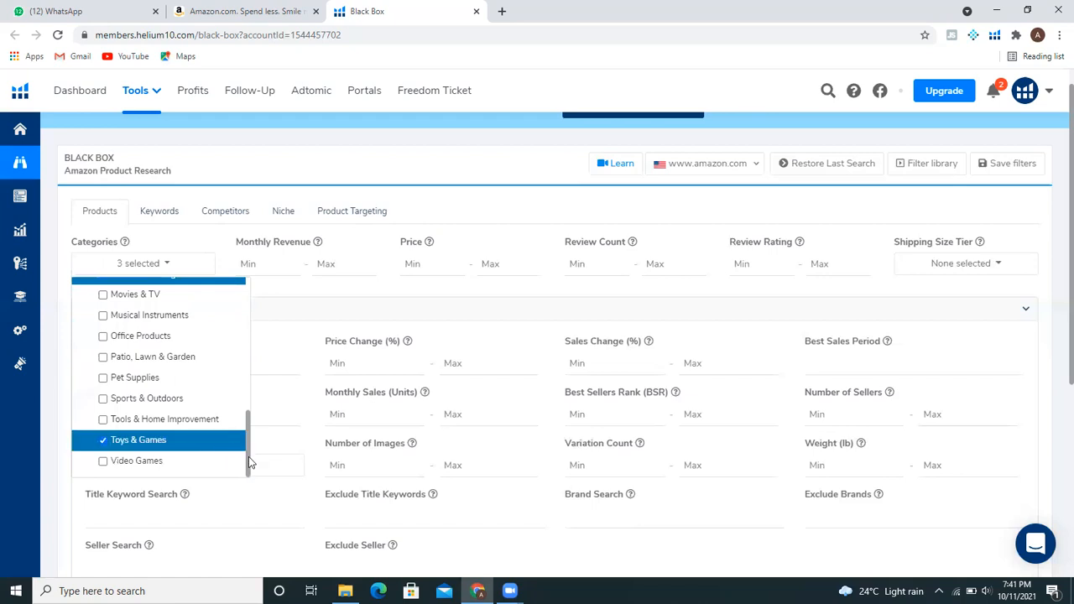
pyautogui.moveTo(248, 456); pyautogui.dragTo(253, 348)
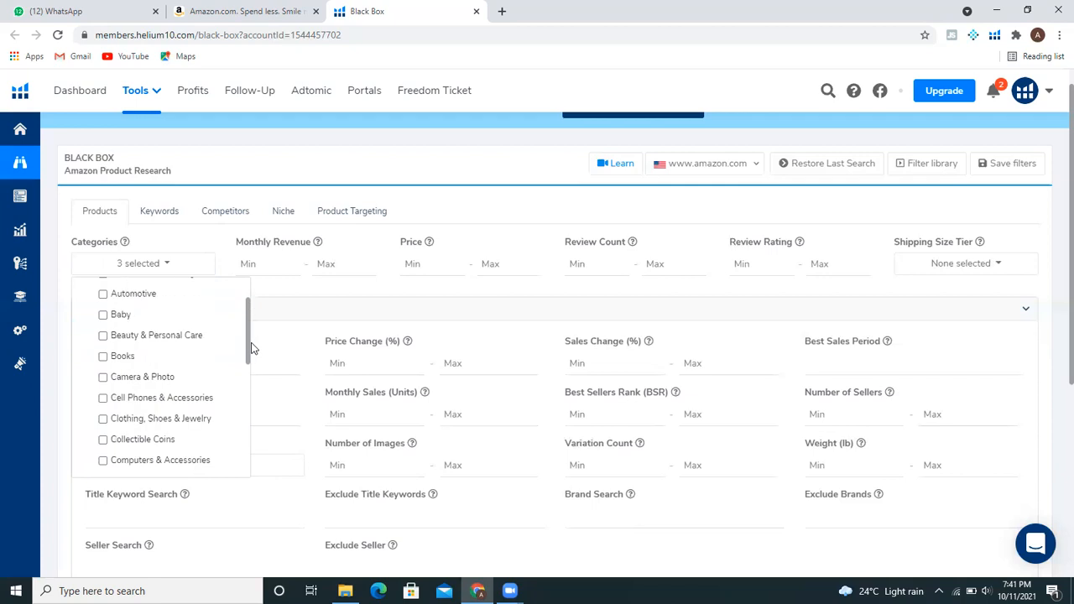
pyautogui.doubleClick(253, 283)
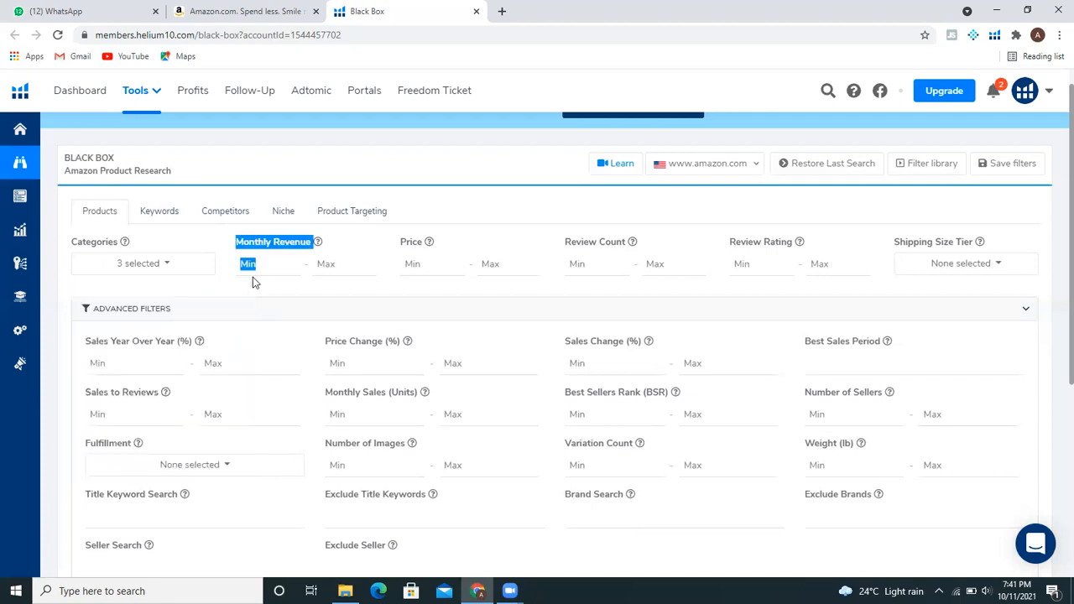
pyautogui.click(275, 311)
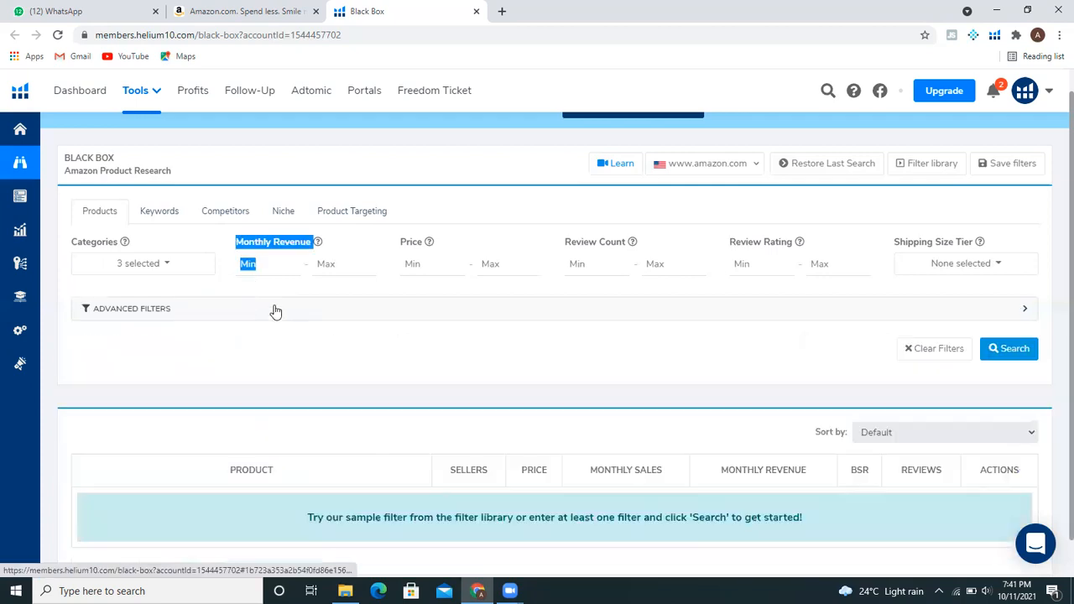
pyautogui.click(275, 311)
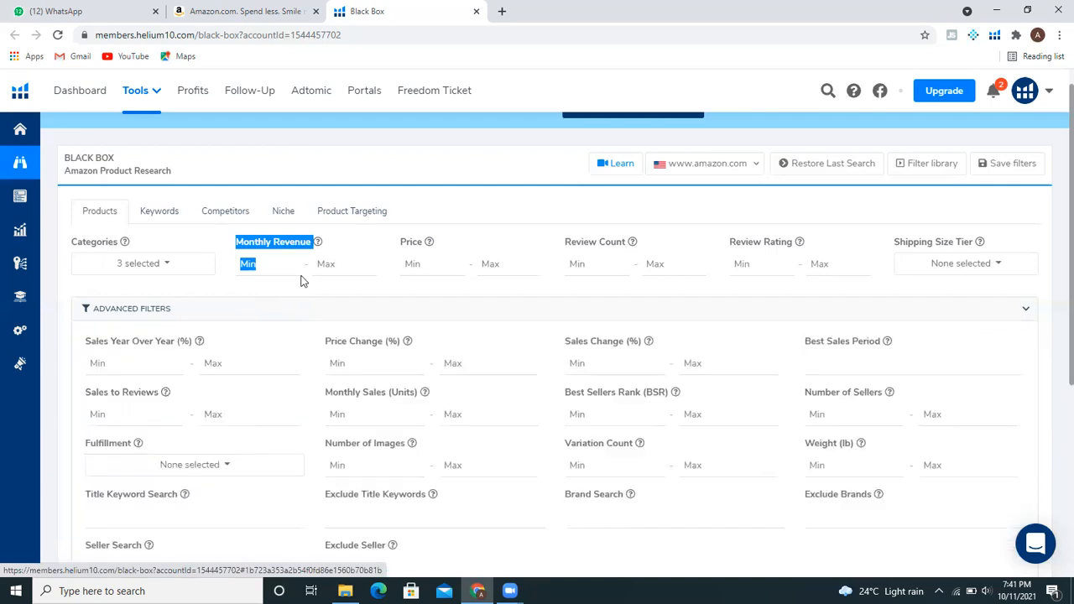
pyautogui.click(411, 166)
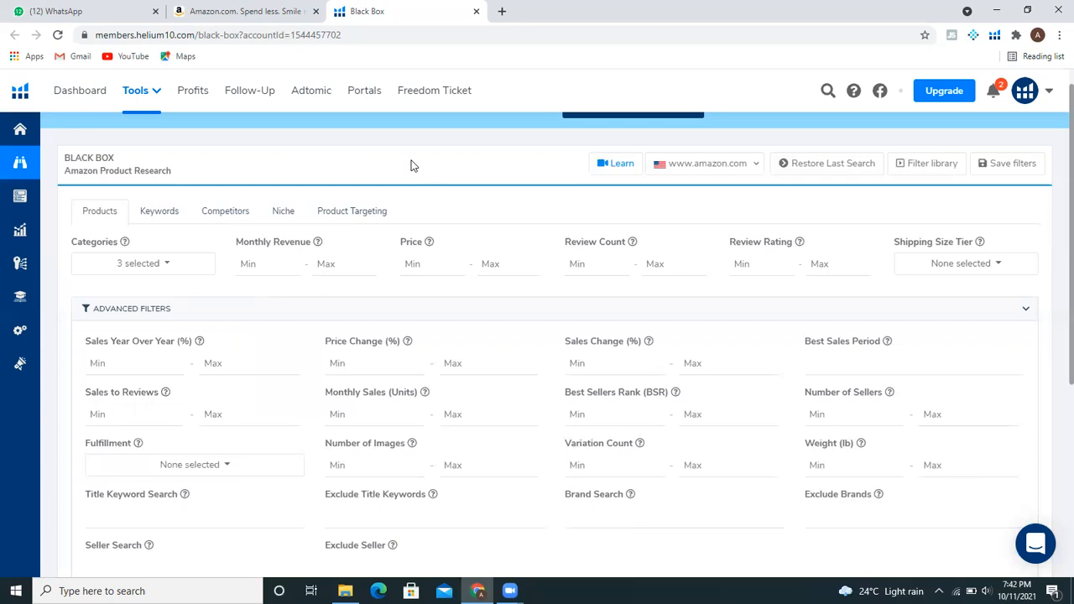
# Step: Set the minimum monthly revenue to 5000 and the price range to 10–14
pyautogui.click(270, 265)
pyautogui.write('5000')
pyautogui.click(407, 265)
pyautogui.write('10')
pyautogui.click(494, 266)
pyautogui.write('14')
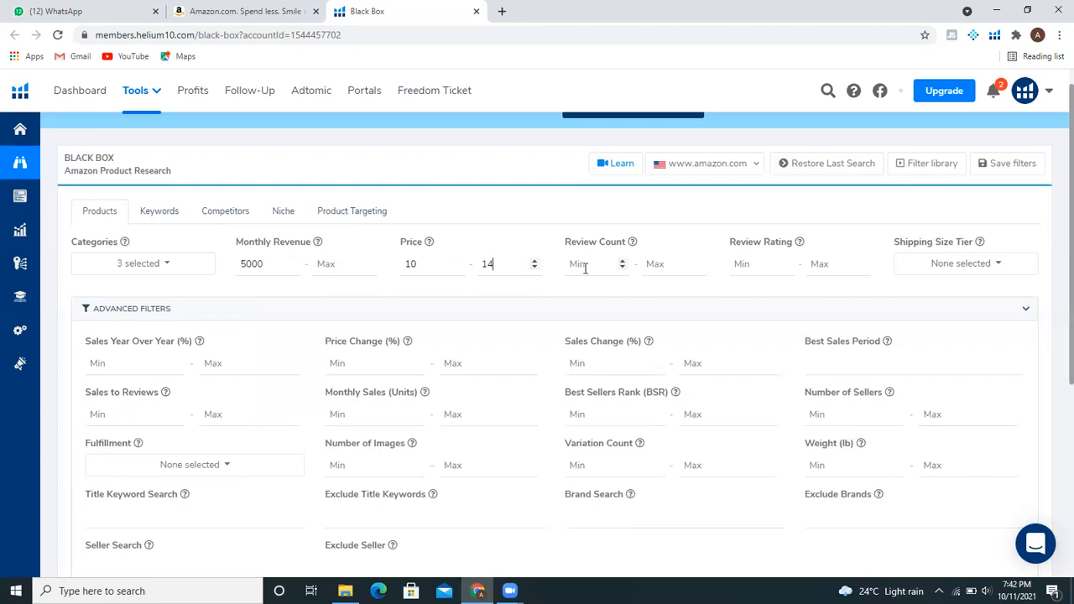
# Step: Set the maximum review count to 800 and the minimum review rating to 4
pyautogui.click(585, 266)
pyautogui.click(674, 267)
pyautogui.write('800')
pyautogui.click(764, 270)
pyautogui.write('4')
# Step: Restrict the shipping size tier to Small Standard-Size, Large Standard-Size, Small Oversize and Medium Oversize
pyautogui.click(975, 268)
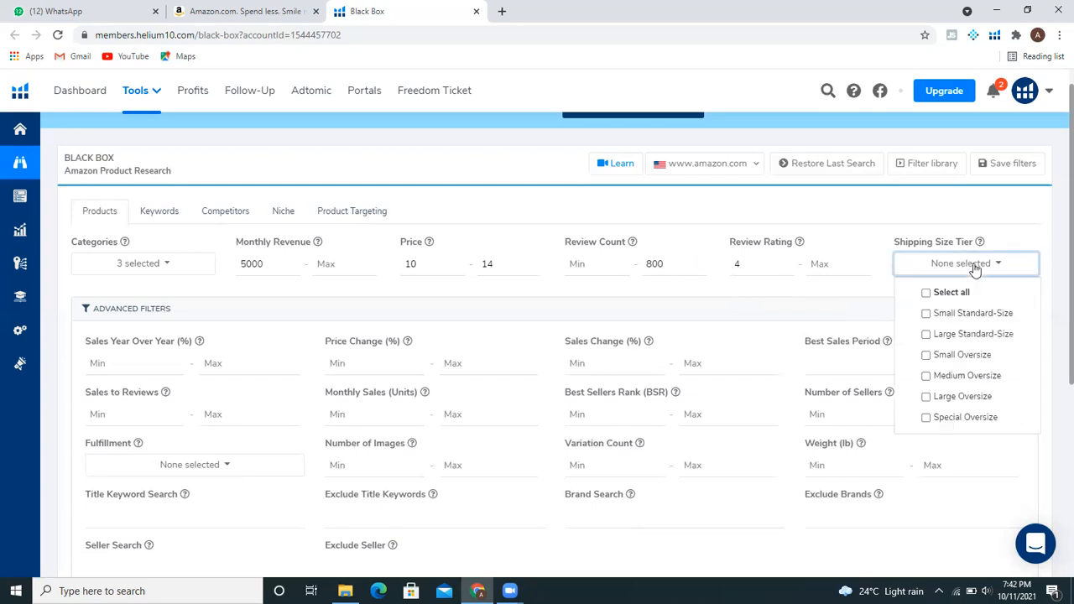
pyautogui.doubleClick(934, 318)
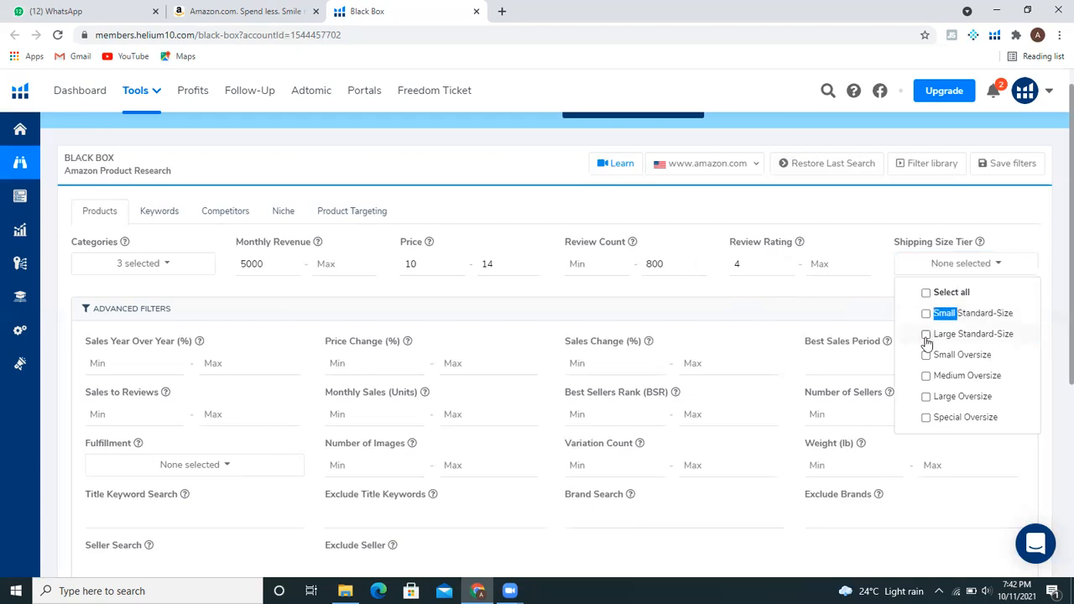
pyautogui.click(926, 335)
pyautogui.click(927, 315)
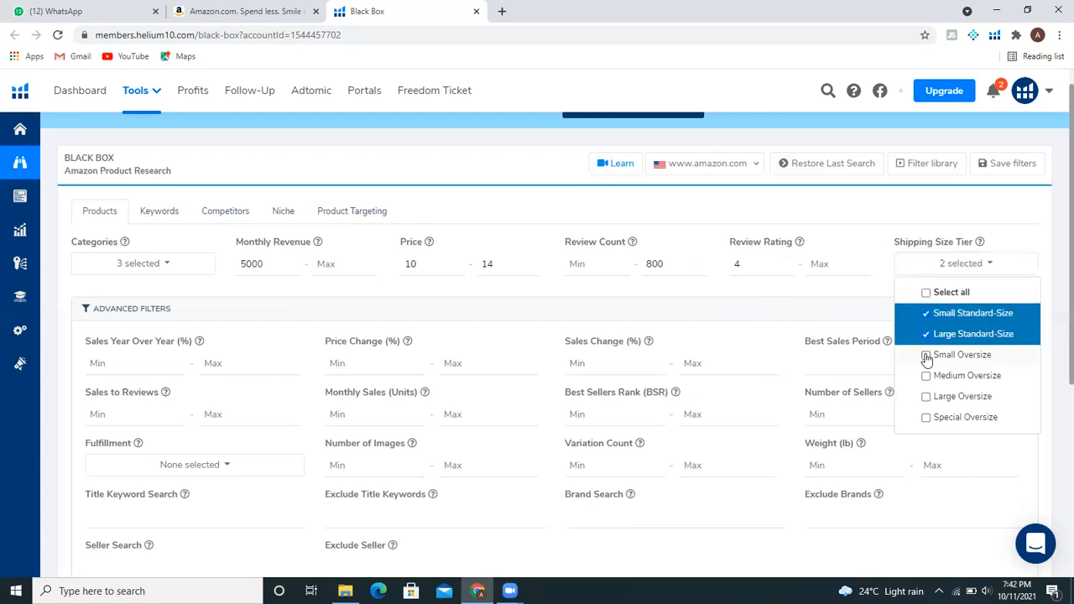
pyautogui.click(926, 356)
pyautogui.click(926, 377)
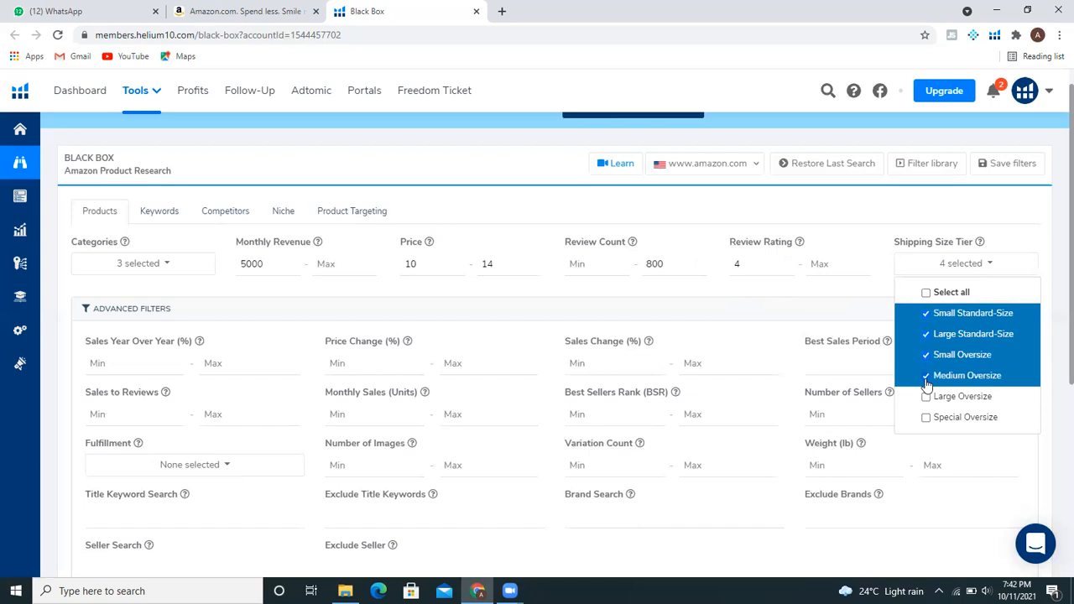
pyautogui.click(838, 293)
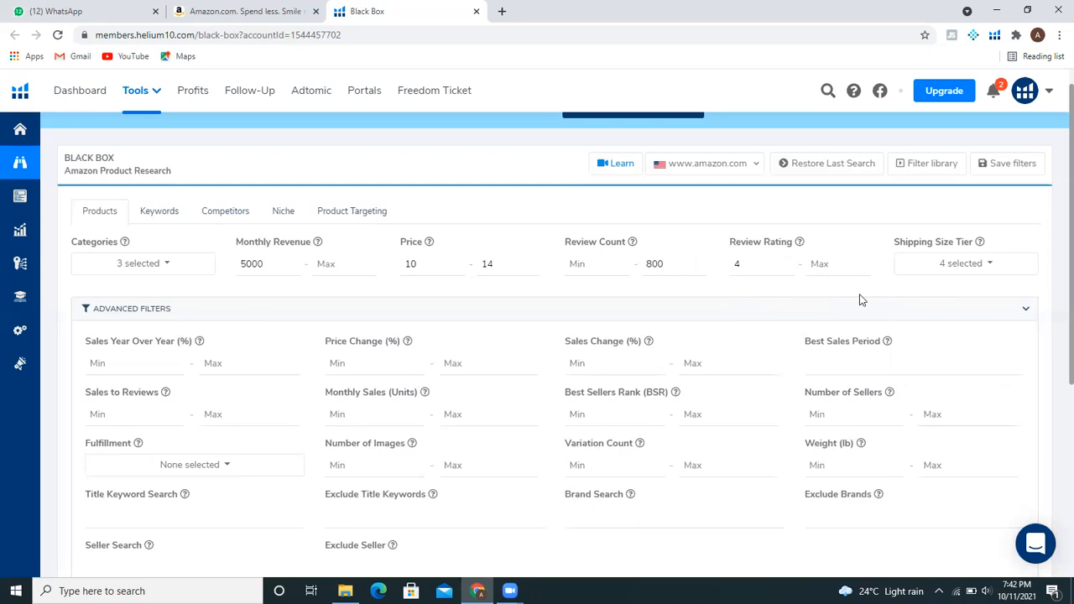
pyautogui.click(918, 274)
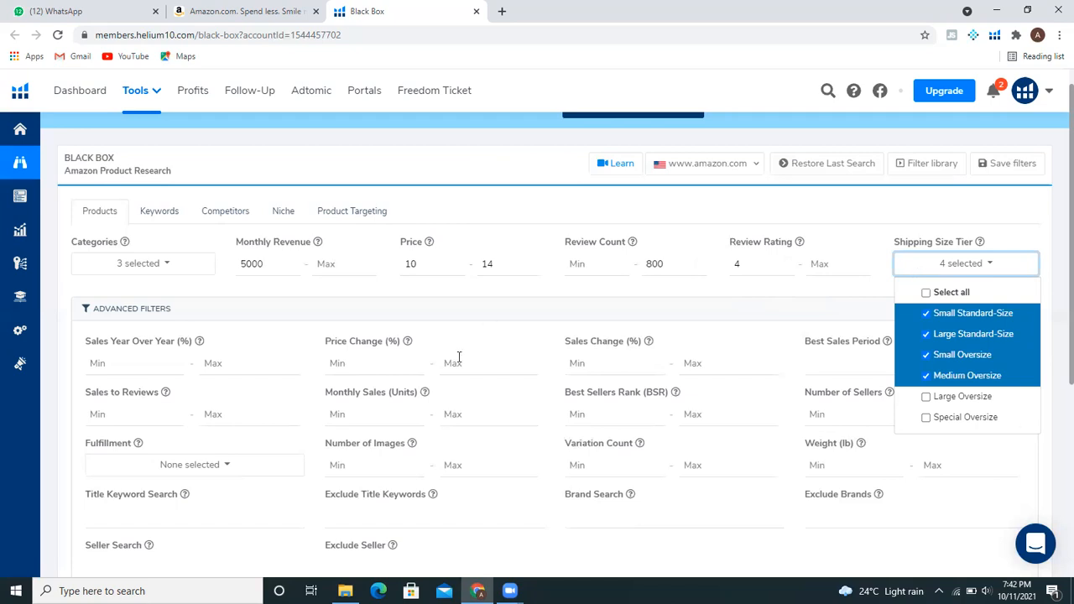
pyautogui.click(130, 361)
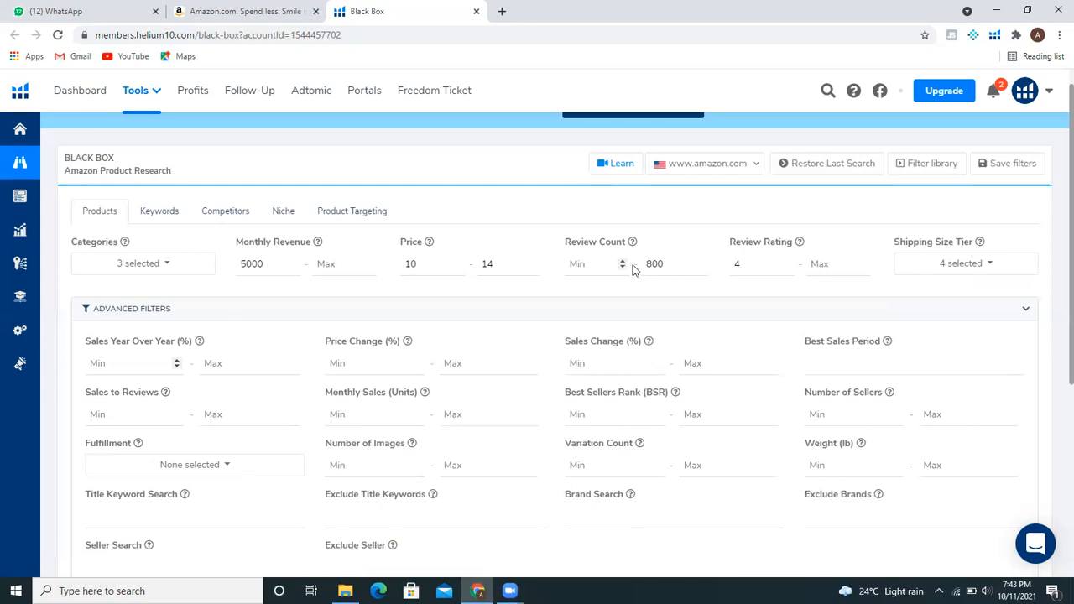
# Step: In the advanced filters, set minimum monthly sales to 500 units, maximum Best Sellers Rank to 25000 and maximum number of sellers to 3
pyautogui.click(341, 415)
pyautogui.write('500')
pyautogui.click(715, 412)
pyautogui.write('250')
pyautogui.click(927, 414)
pyautogui.write('3')
# Step: Set the fulfillment filter to FBA only
pyautogui.scroll(-1, 1056, 302)
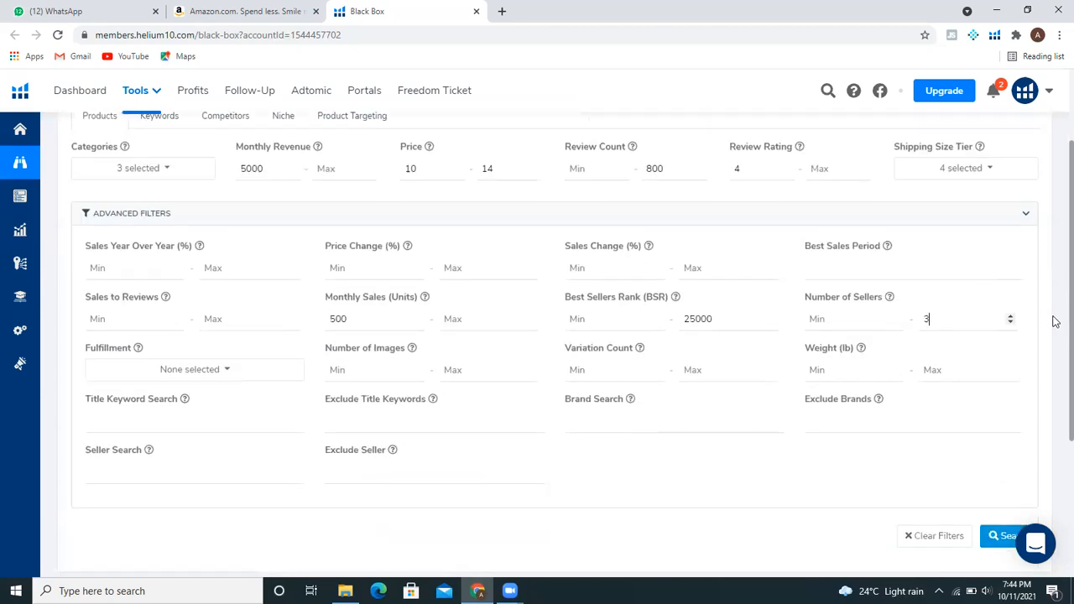
pyautogui.click(238, 372)
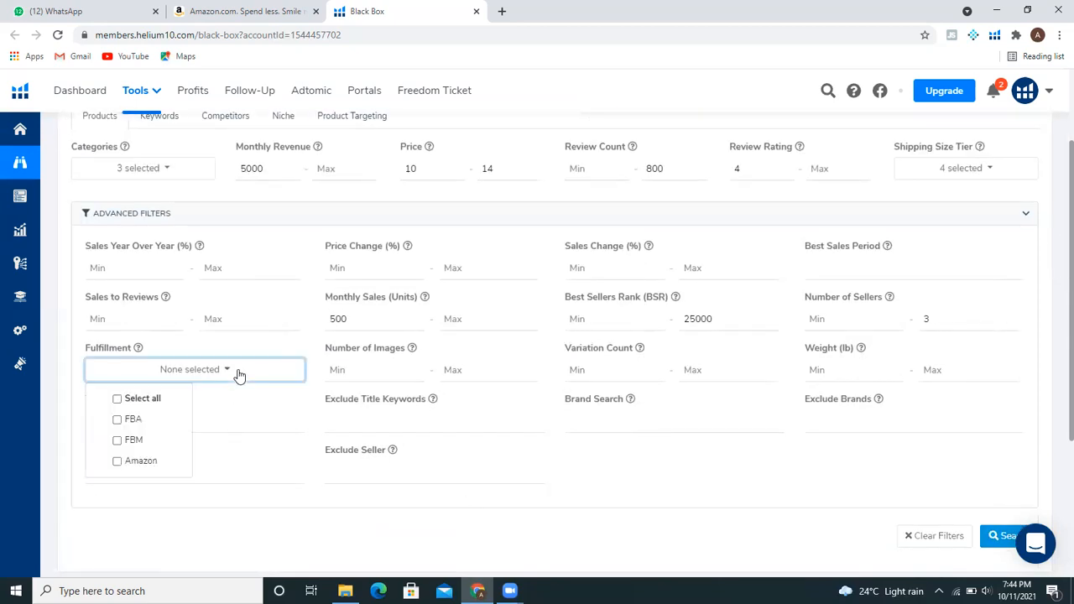
pyautogui.click(163, 420)
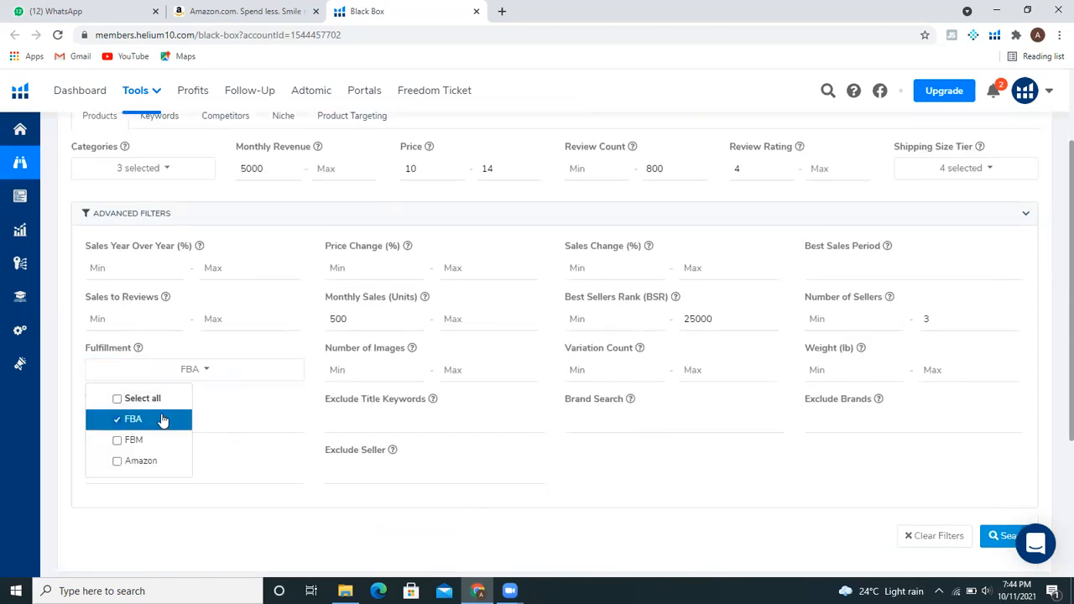
pyautogui.click(264, 501)
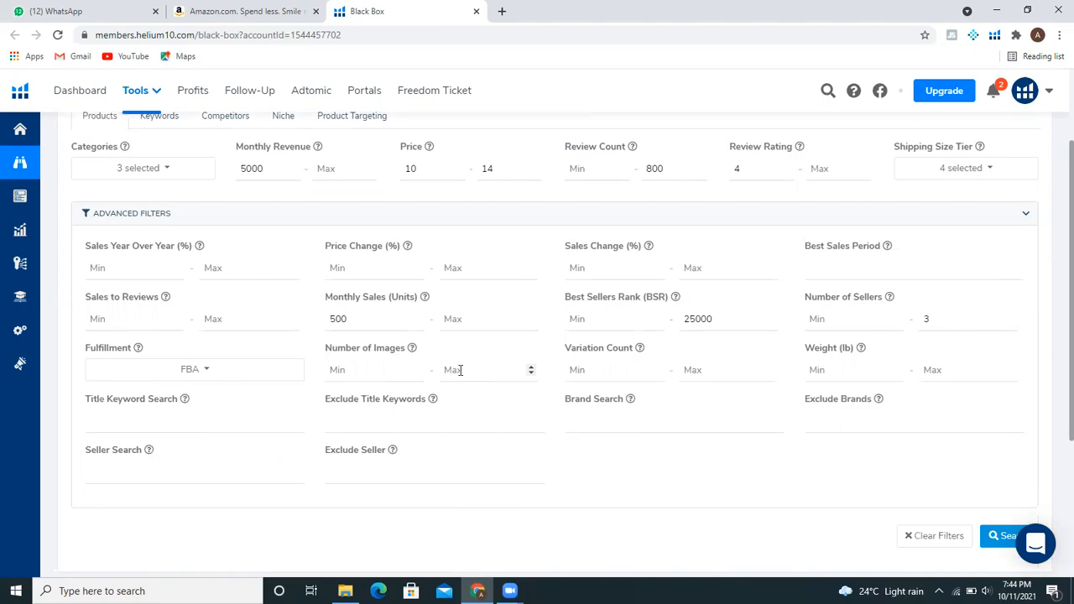
# Step: Set the maximum variation count to 2 and the maximum weight to 4 lb
pyautogui.click(694, 370)
pyautogui.write('2')
pyautogui.click(818, 368)
pyautogui.click(929, 370)
pyautogui.write('4')
# Step: Run the product search with the chosen filters and review the details of the listed products
pyautogui.scroll(-1, 930, 366)
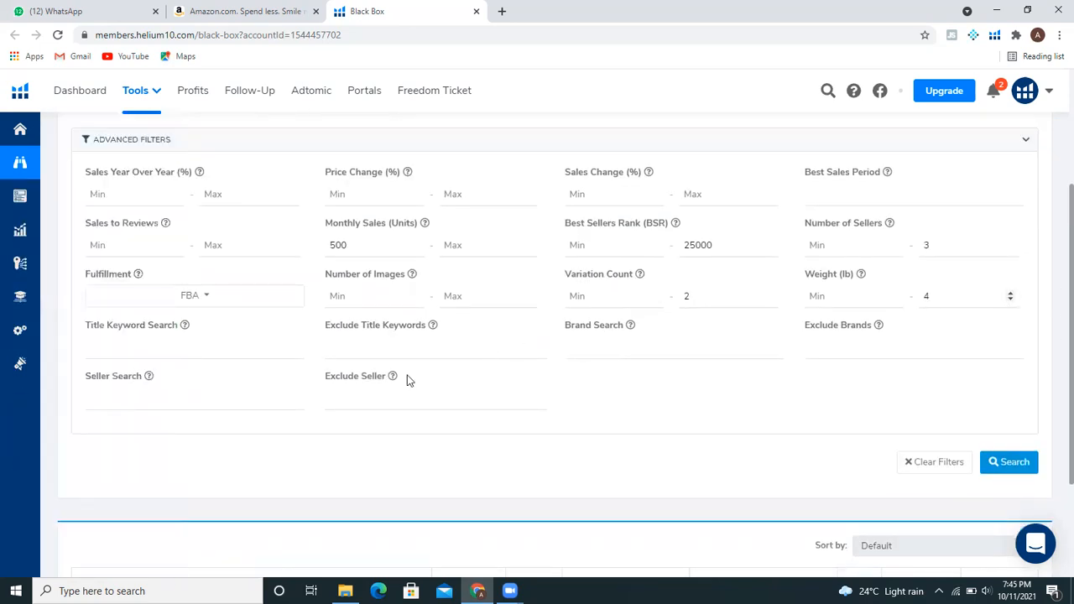
pyautogui.click(996, 466)
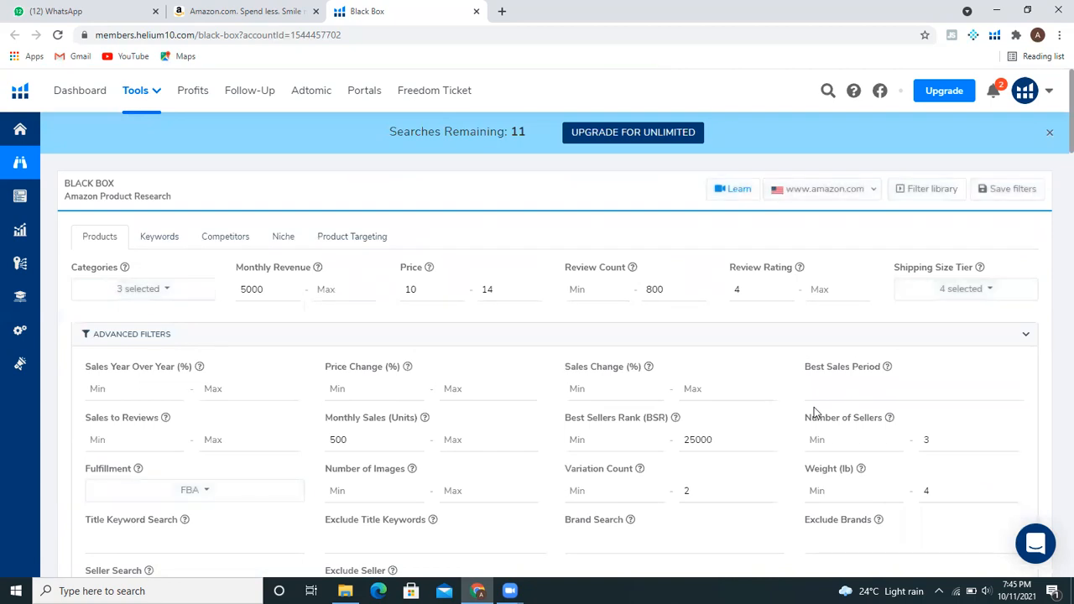
pyautogui.scroll(-10, 1054, 332)
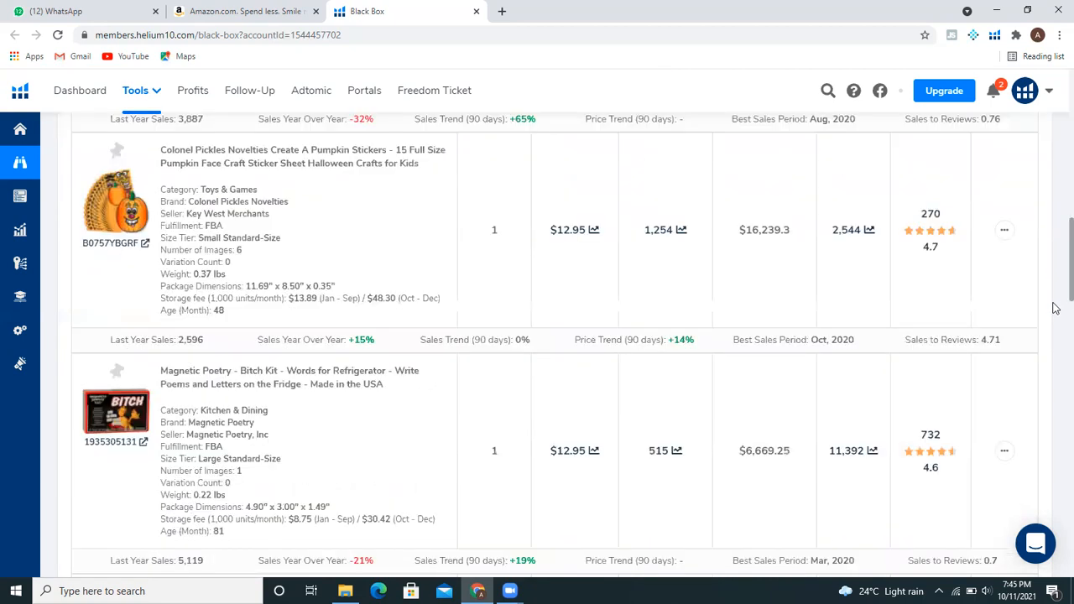
pyautogui.scroll(-12, 1054, 331)
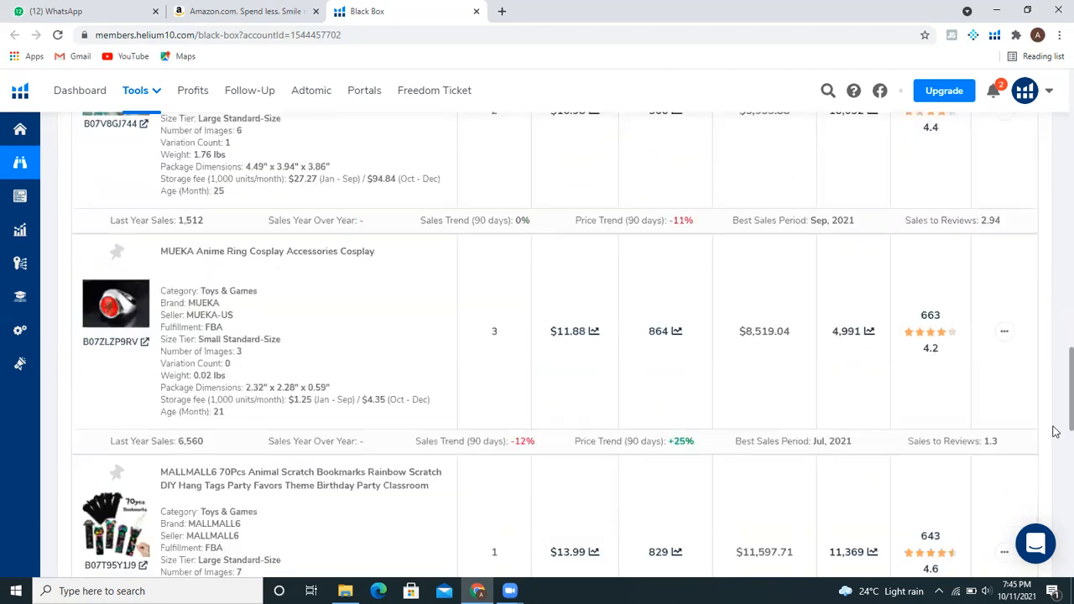
pyautogui.scroll(-5, 1054, 512)
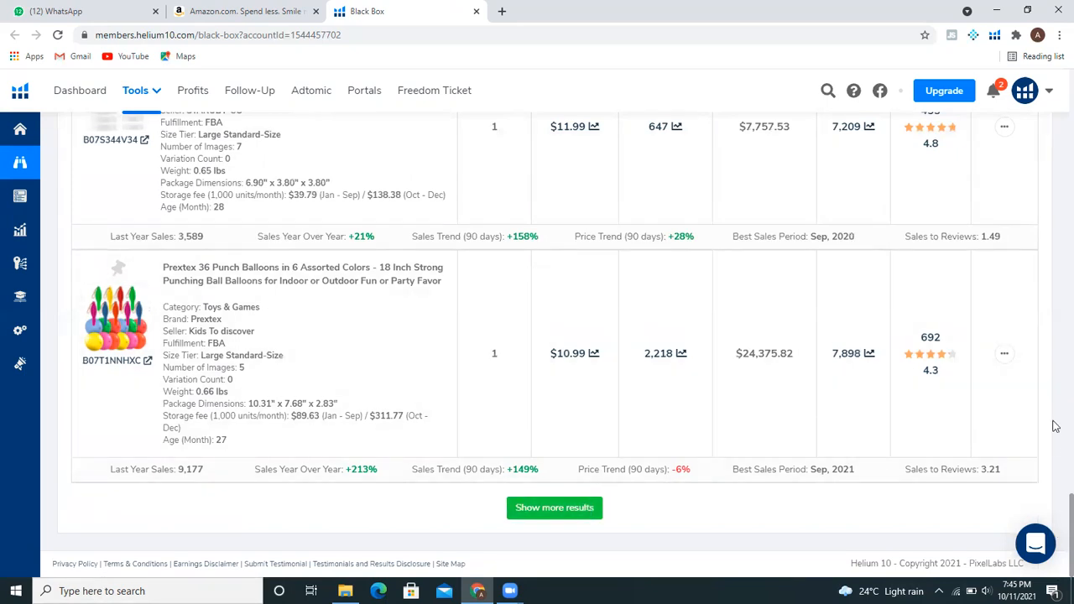
pyautogui.scroll(10, 1056, 373)
pyautogui.scroll(10, 1055, 319)
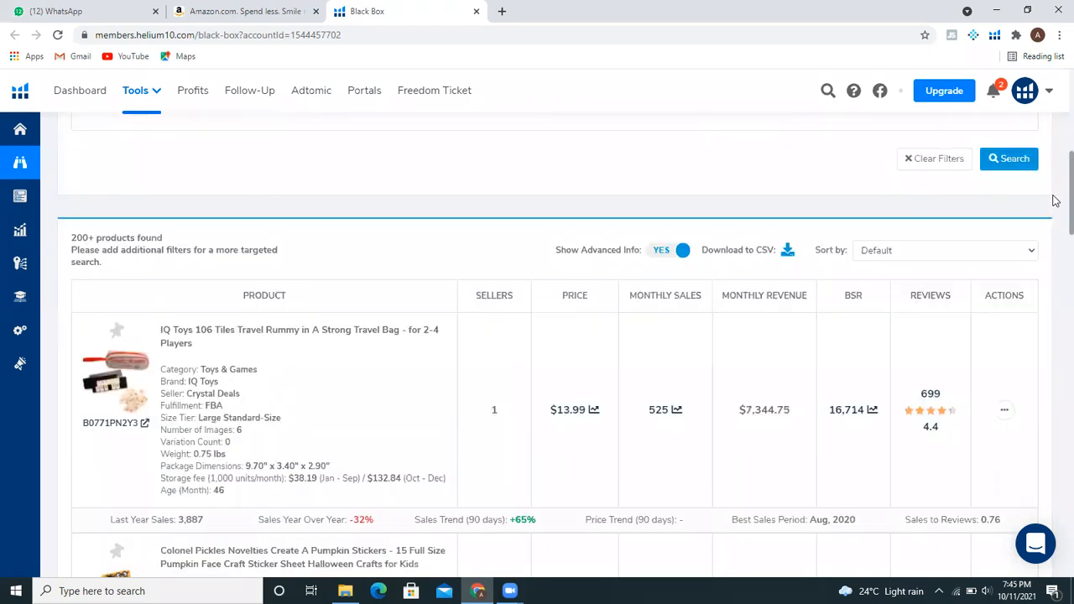
pyautogui.scroll(-2, 1055, 208)
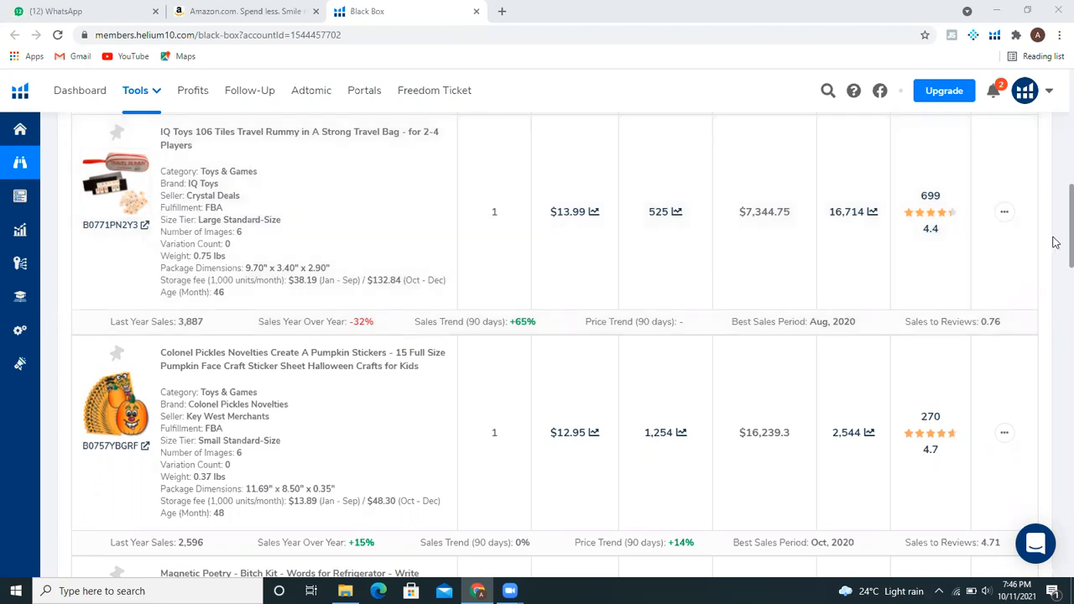
pyautogui.scroll(2, 1055, 232)
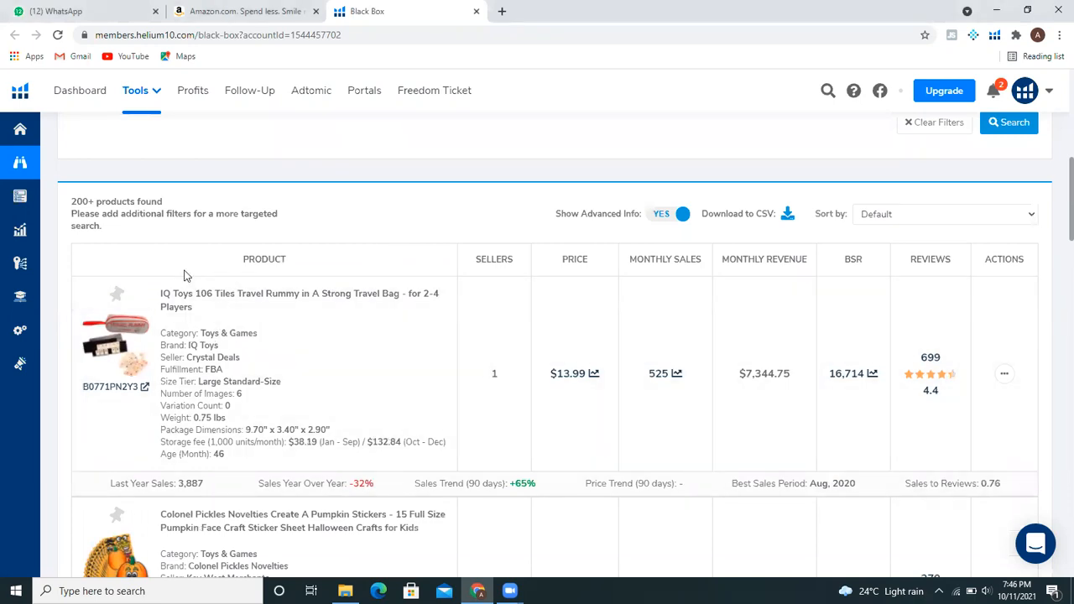
# Step: Copy the full title of the IQ Toys 106 Tiles Travel Rummy product from the search results
pyautogui.click(142, 334)
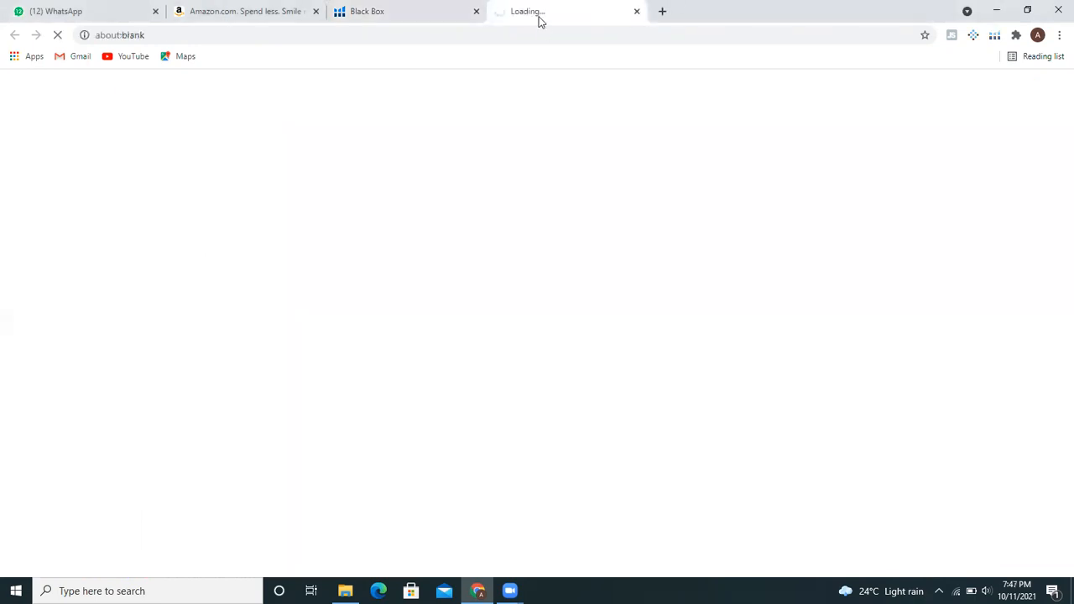
pyautogui.click(637, 13)
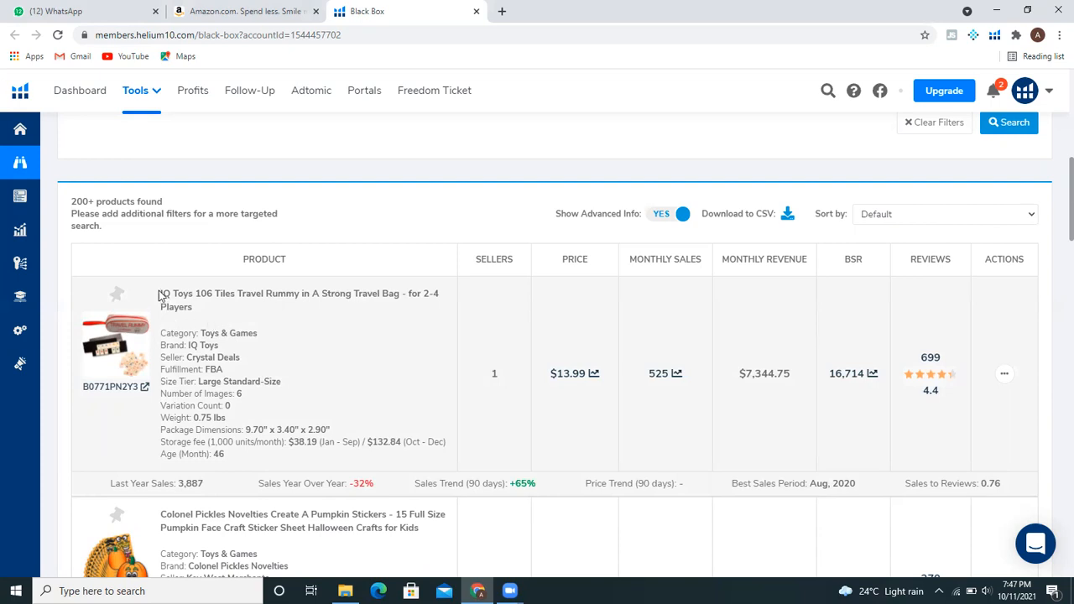
pyautogui.moveTo(159, 296); pyautogui.dragTo(200, 310)
pyautogui.hotkey('ctrl', 'c')
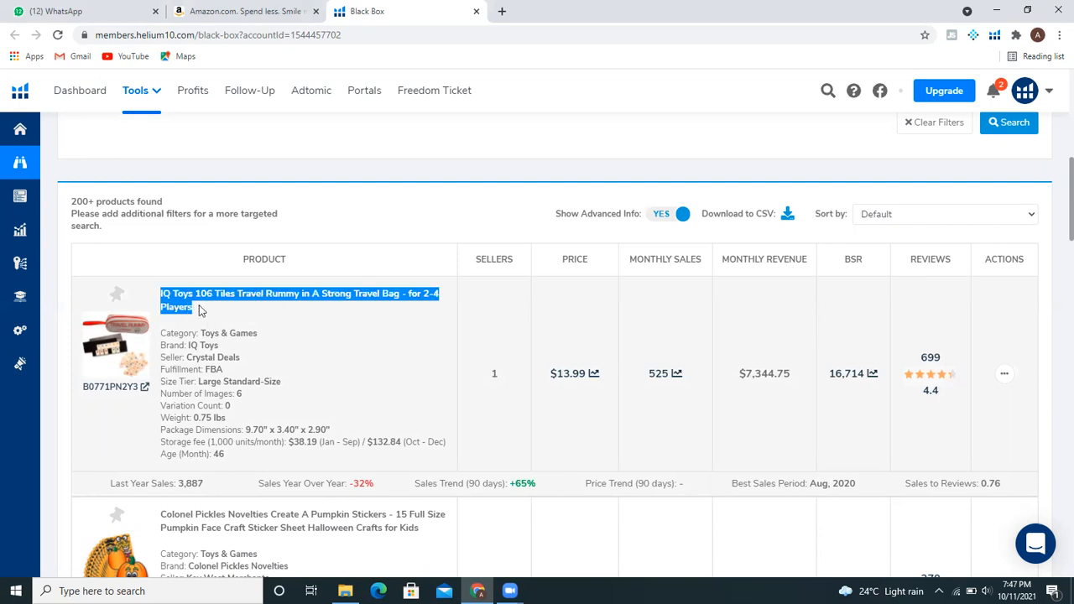
# Step: Switch to Amazon and search for the copied IQ Toys 106 Tiles Travel Rummy title
pyautogui.click(243, 11)
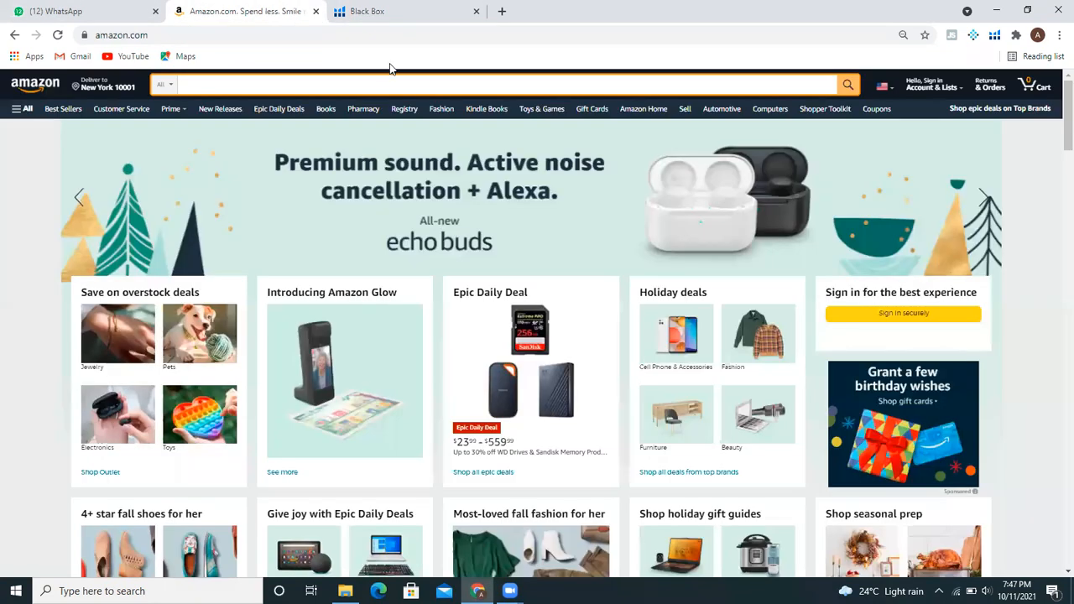
pyautogui.hotkey('ctrl', 'v')
pyautogui.press('Return')
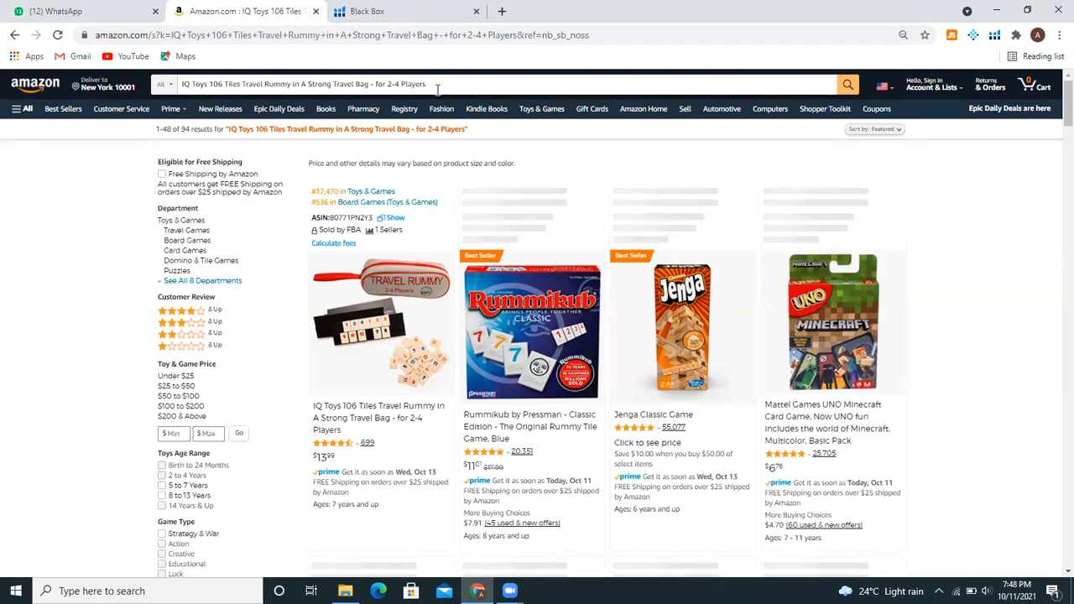
pyautogui.click(437, 89)
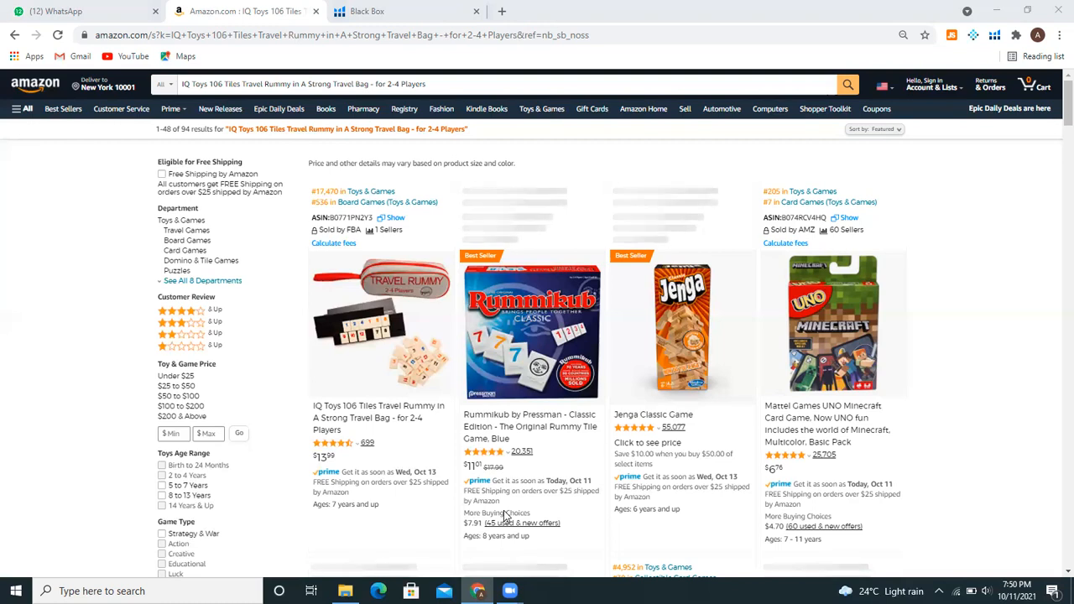
# Step: Return to Black Box and review the listed products and the product filters in use
pyautogui.click(387, 9)
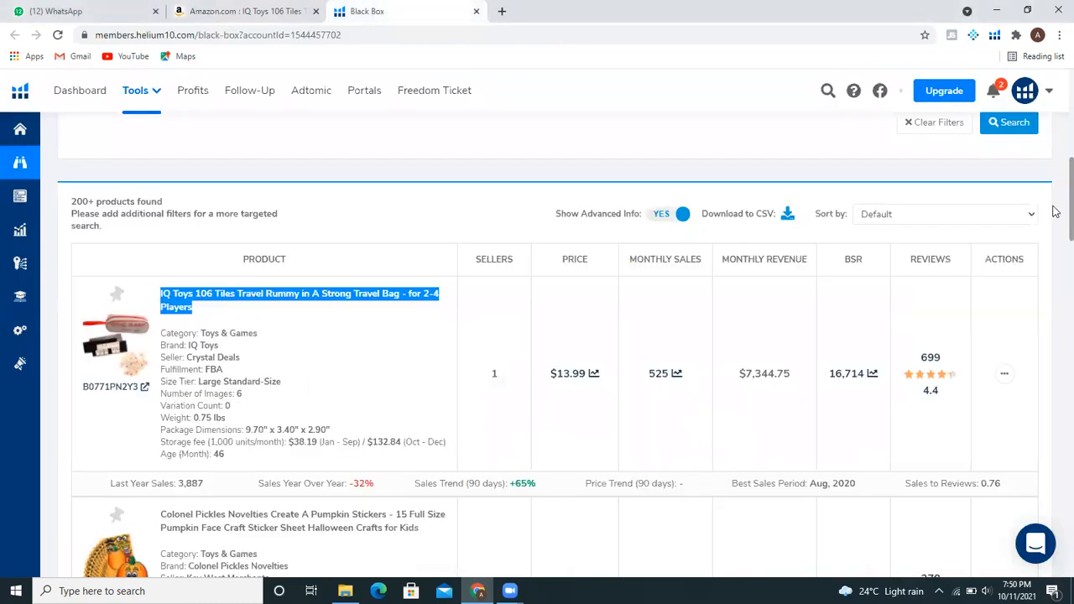
pyautogui.scroll(-1, 1055, 222)
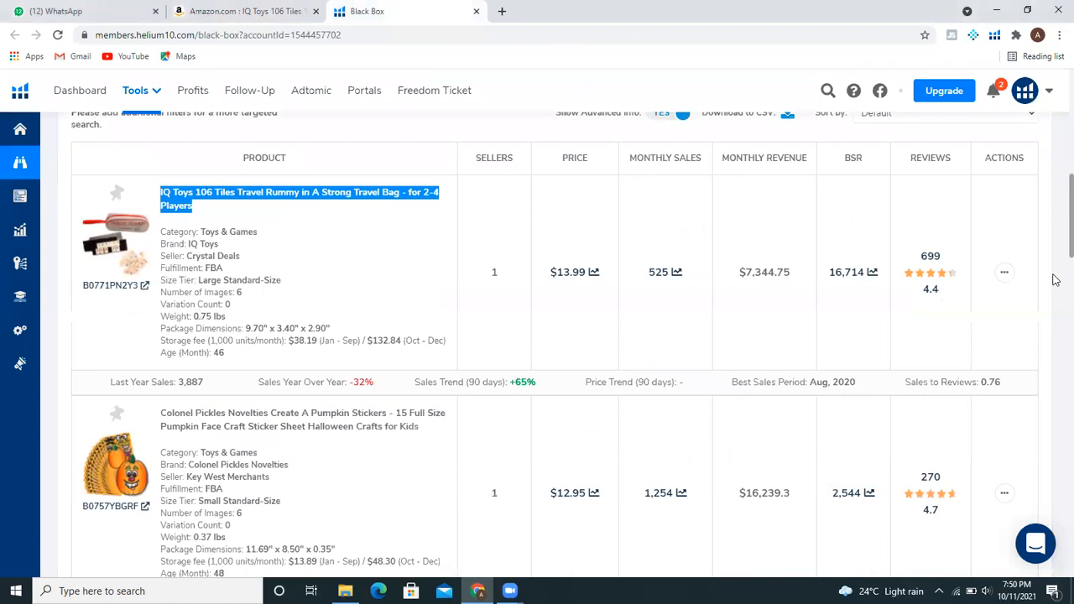
pyautogui.scroll(-5, 1055, 280)
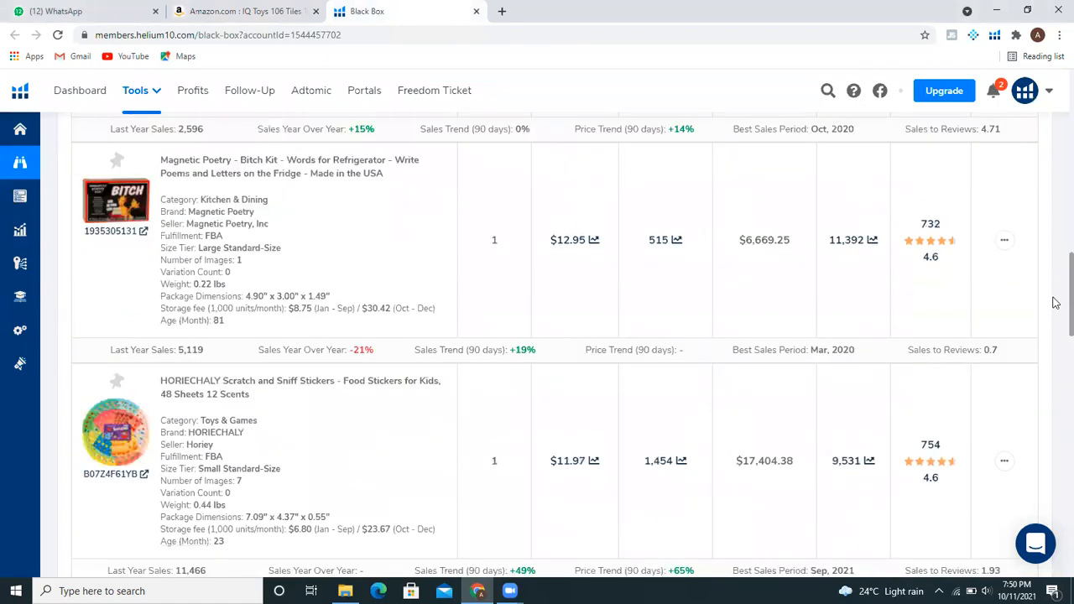
pyautogui.scroll(3, 1055, 168)
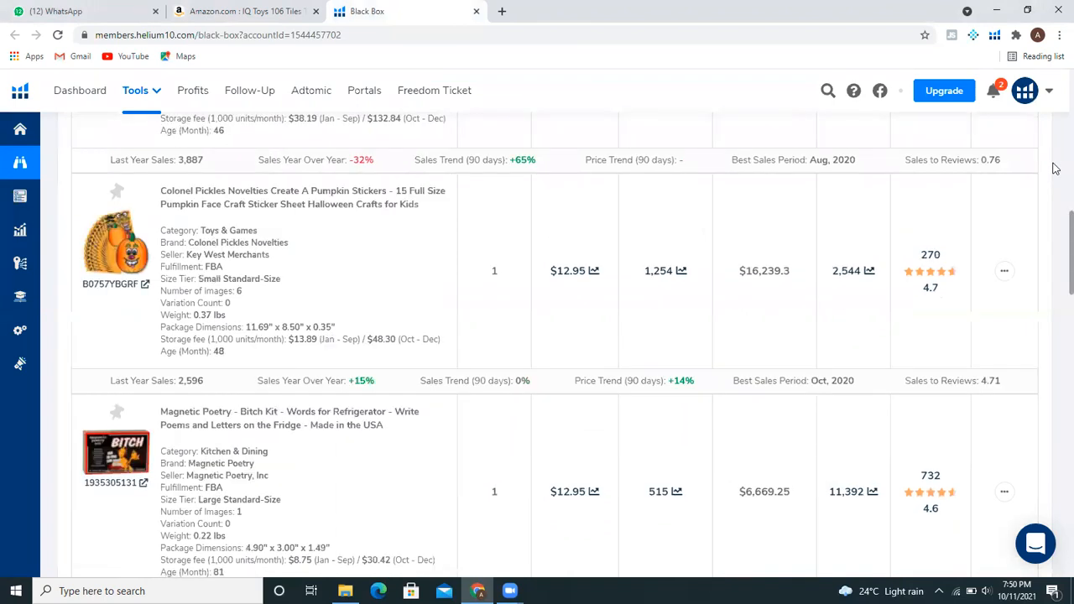
pyautogui.scroll(15, 1055, 163)
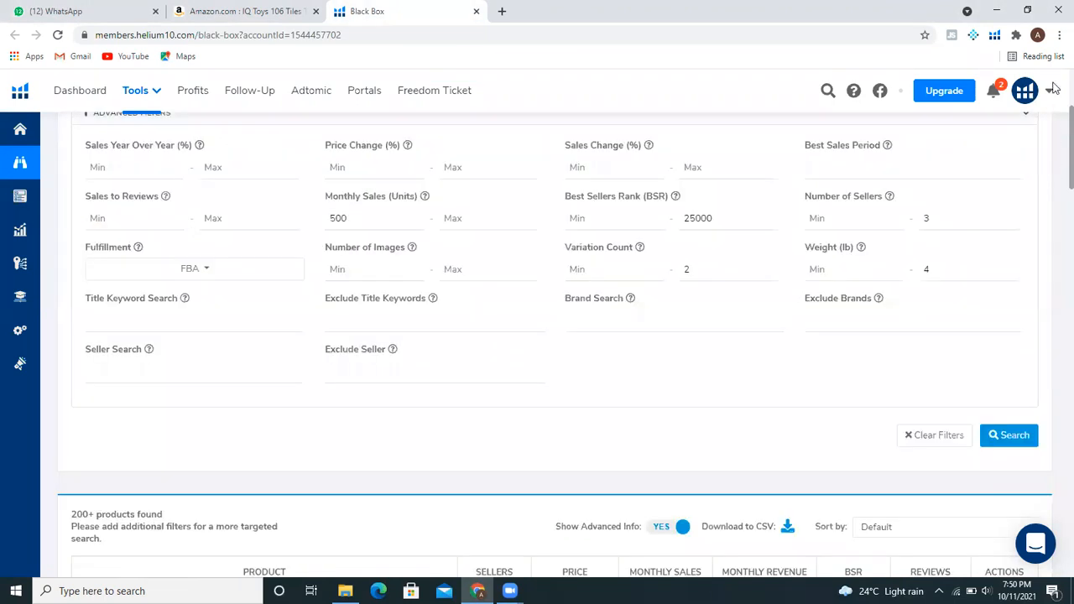
pyautogui.scroll(3, 1055, 100)
pyautogui.scroll(1, 1055, 90)
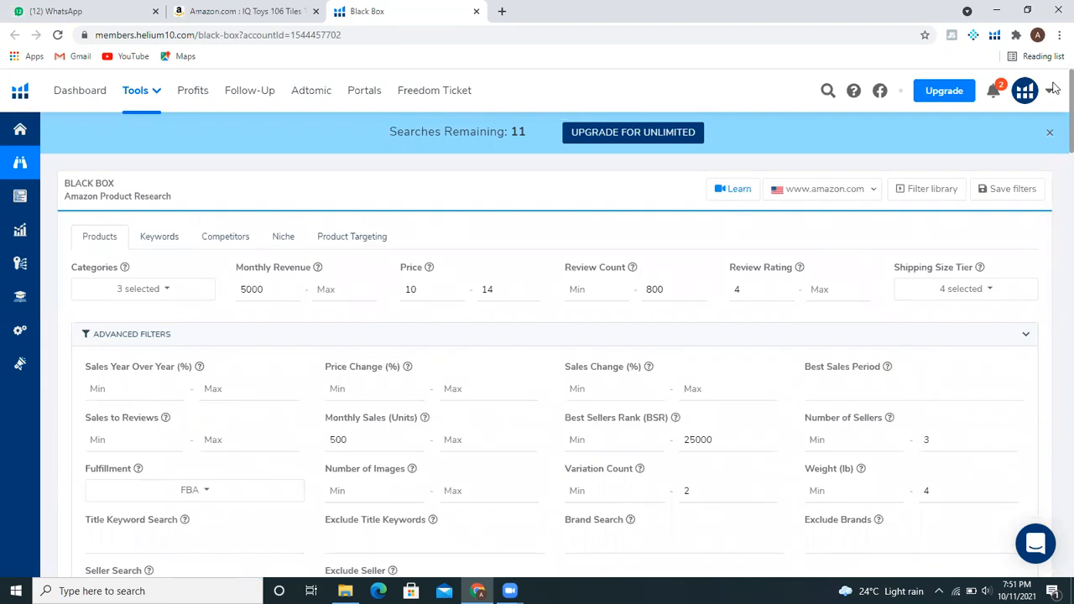
# Step: Open Black Box's Keywords research with its advanced filters expanded
pyautogui.click(163, 239)
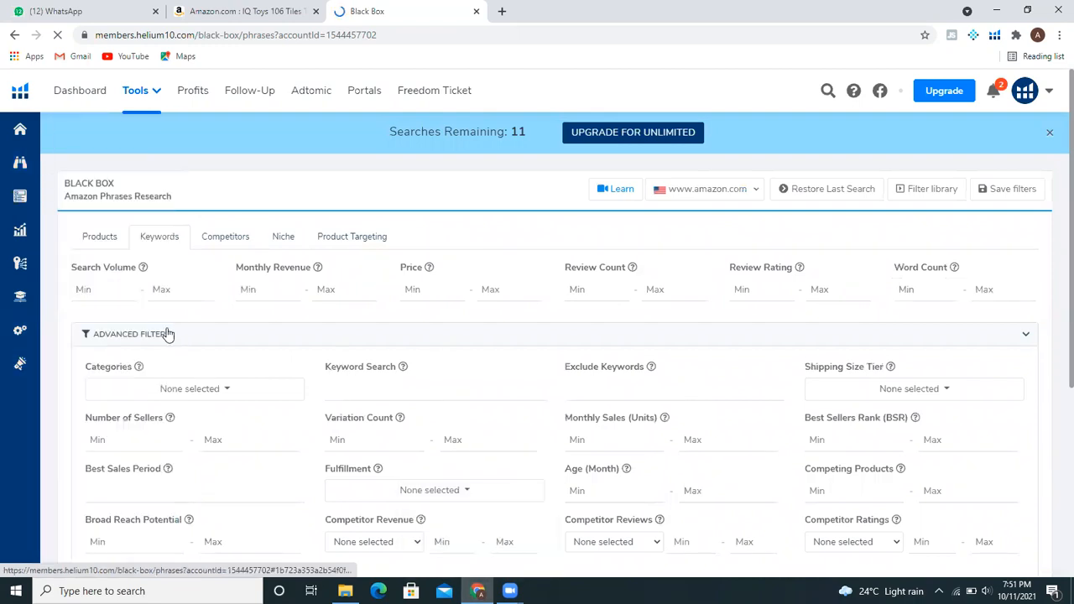
pyautogui.click(162, 335)
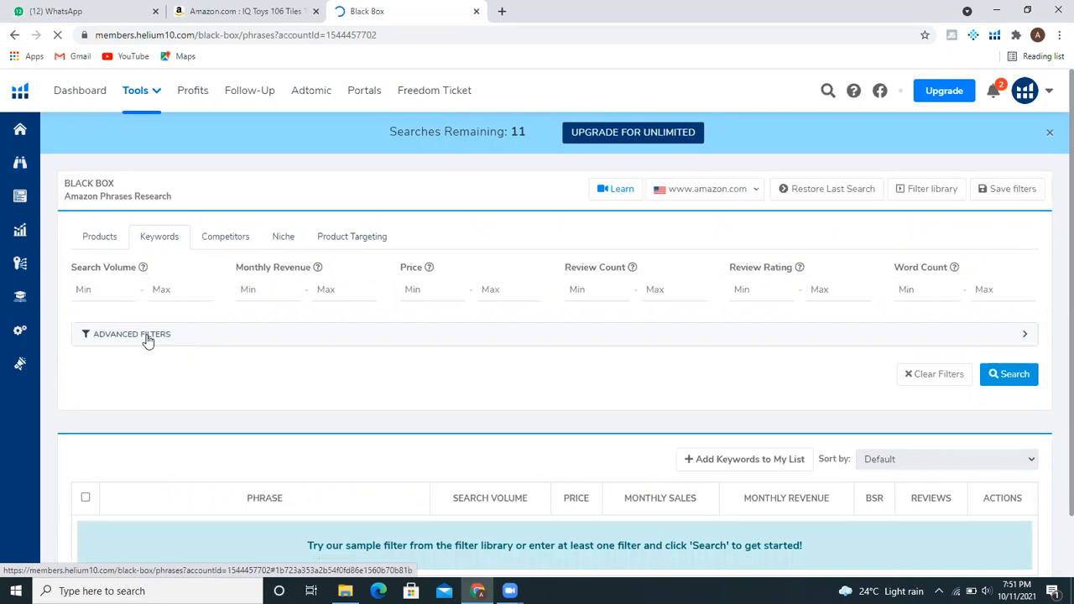
pyautogui.click(148, 338)
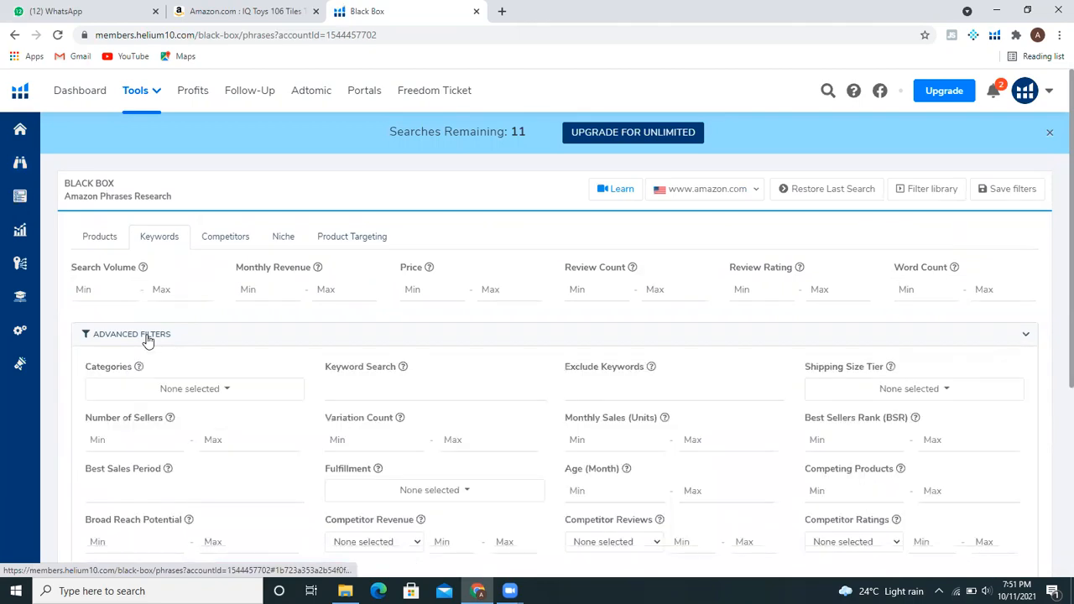
pyautogui.click(148, 339)
pyautogui.click(146, 340)
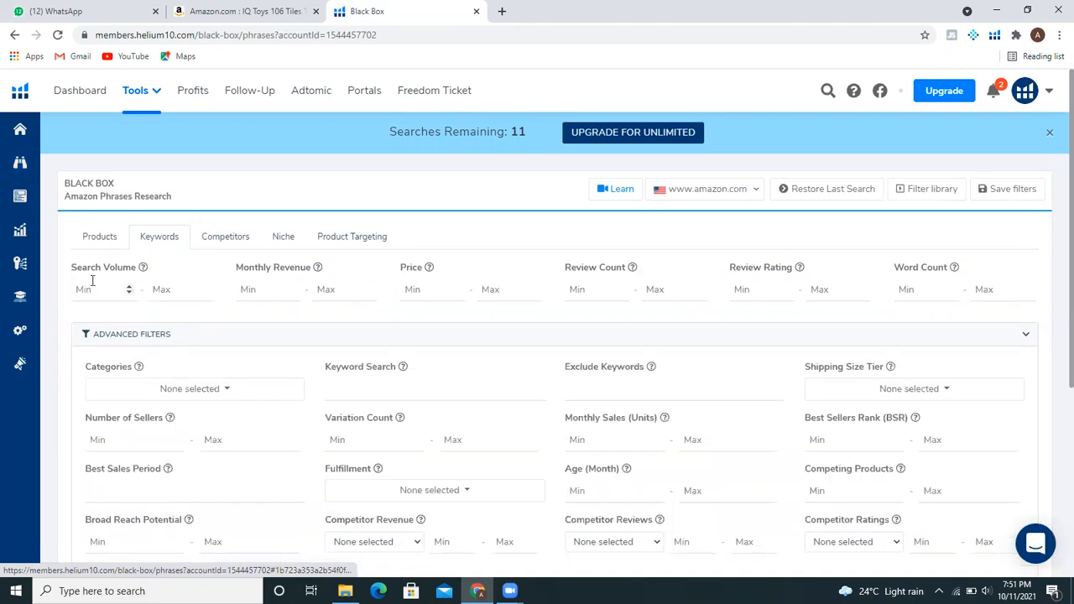
# Step: Set the minimum search volume to 5000 and the minimum monthly revenue to 5000
pyautogui.click(177, 292)
pyautogui.click(112, 297)
pyautogui.write('5000')
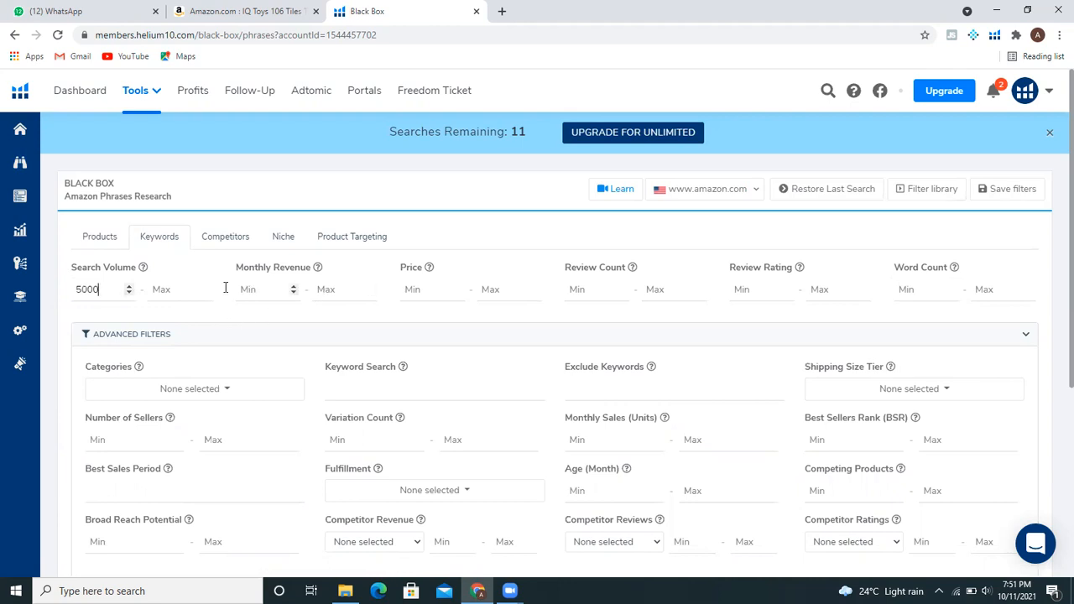
pyautogui.click(262, 297)
pyautogui.write('5000')
# Step: Set the keyword search's price range from 10 to 14
pyautogui.click(425, 288)
pyautogui.write('10')
pyautogui.click(514, 288)
pyautogui.write('14')
# Step: Limit the review count to a maximum of 800 and set the minimum review rating to 4
pyautogui.click(587, 291)
pyautogui.click(653, 291)
pyautogui.write('800')
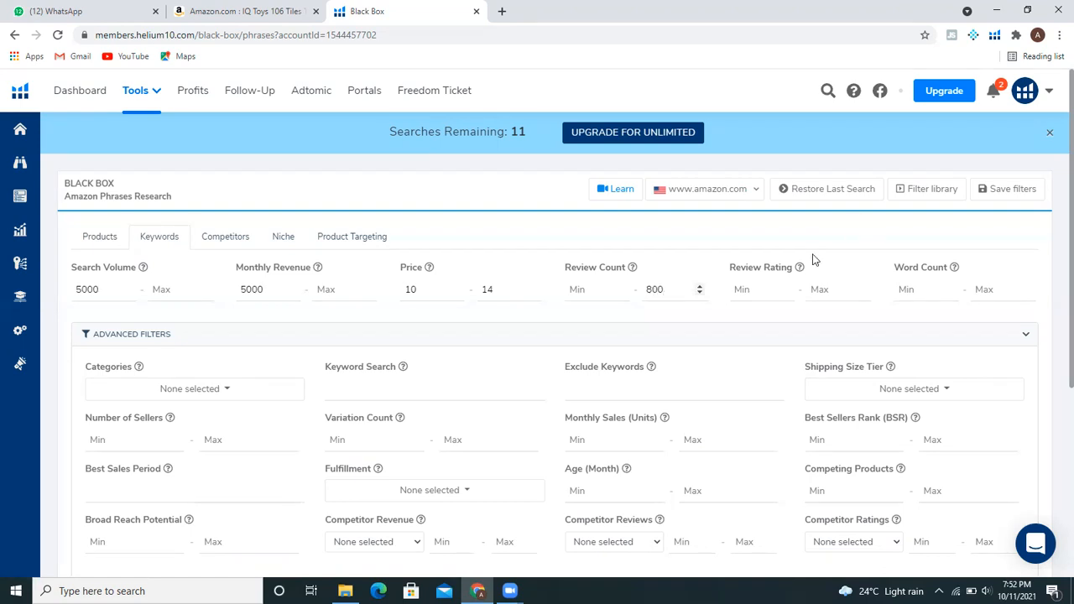
pyautogui.click(752, 291)
pyautogui.write('4')
# Step: Restrict the keyword search's categories to Appliances, Automotive and Baby
pyautogui.scroll(-1, 1055, 179)
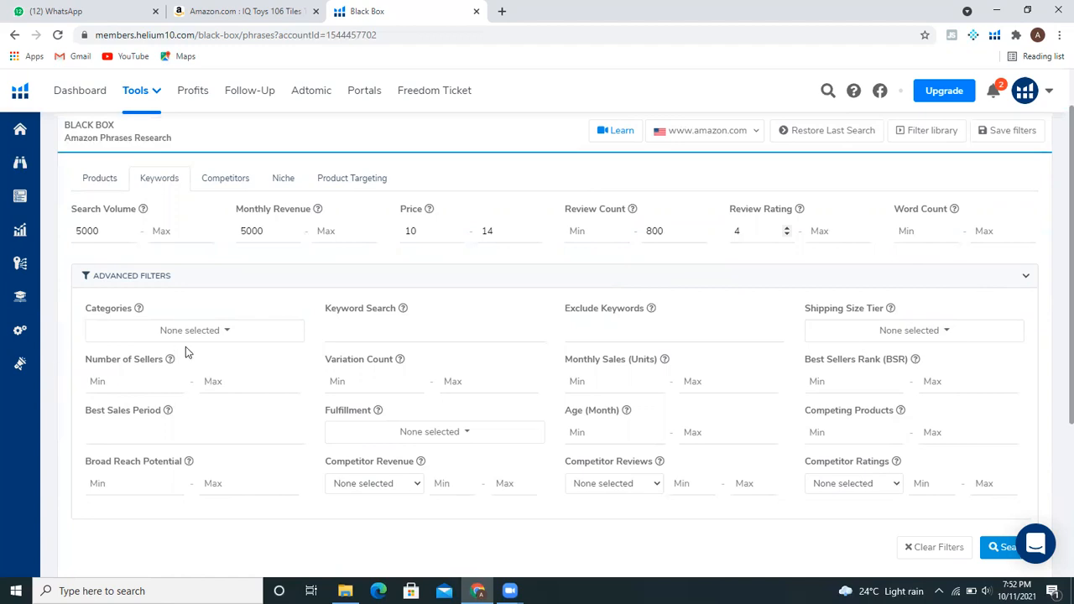
pyautogui.click(220, 335)
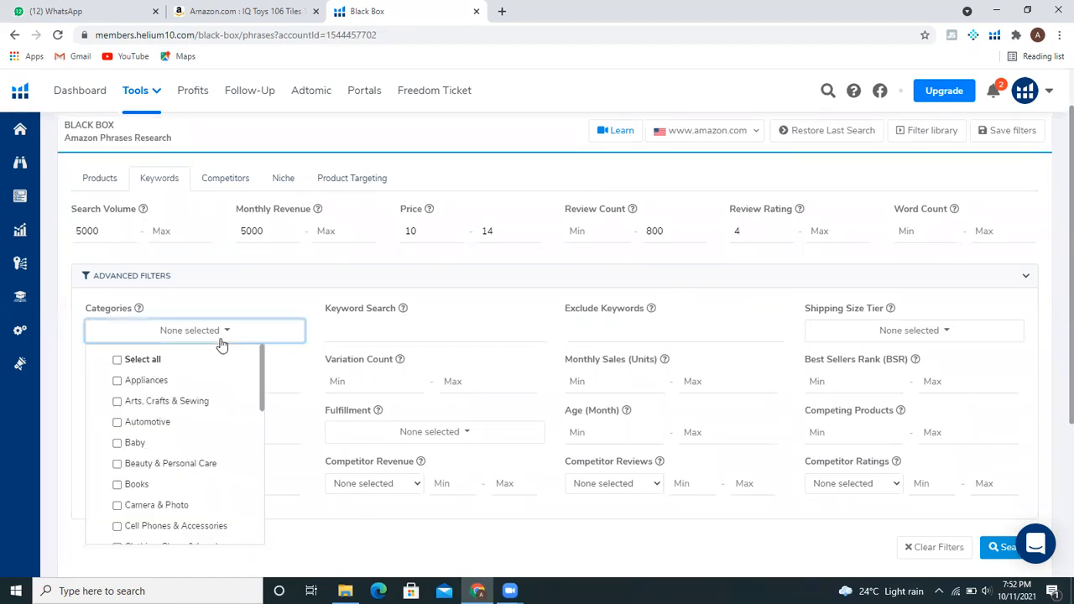
pyautogui.click(166, 383)
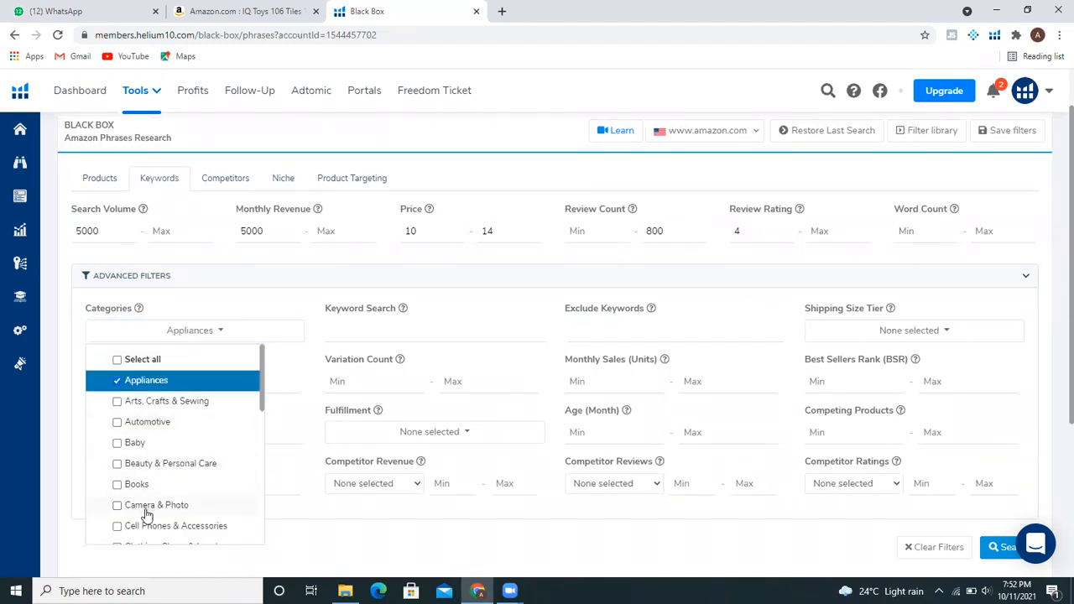
pyautogui.click(159, 443)
pyautogui.click(161, 422)
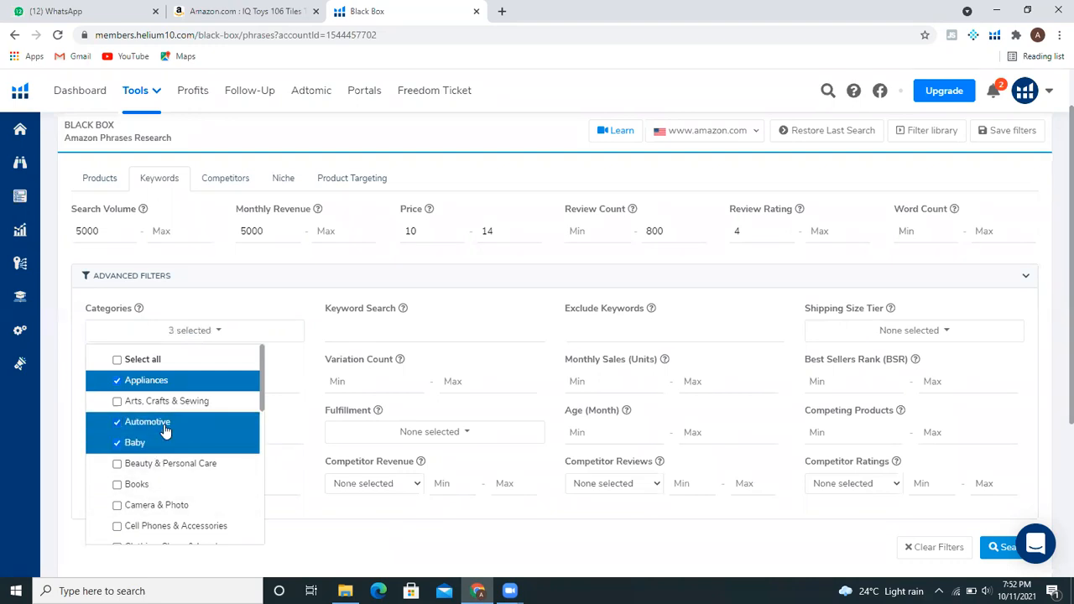
pyautogui.click(389, 334)
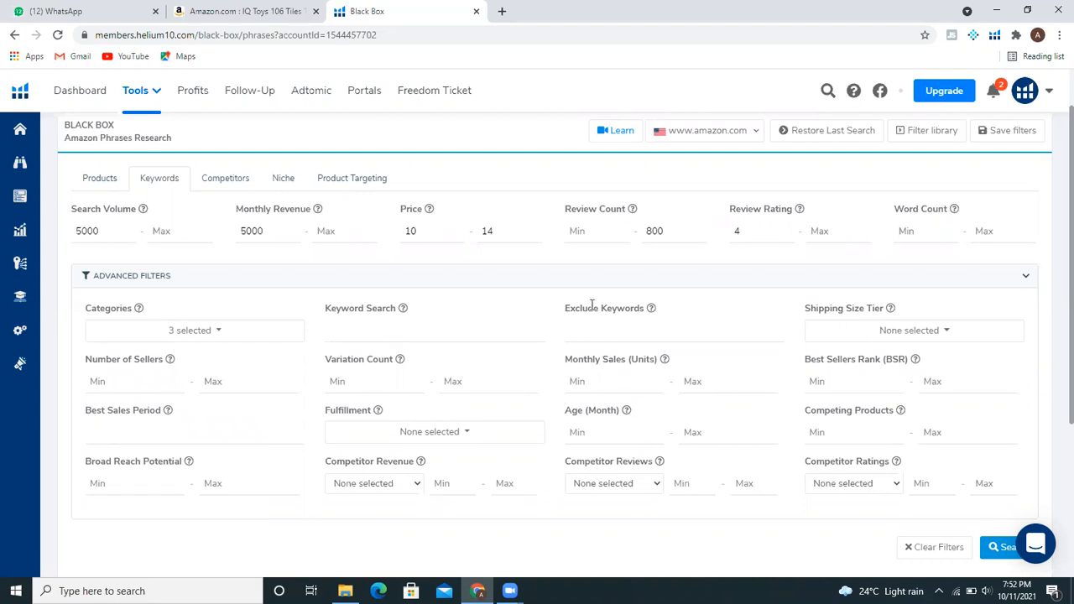
# Step: Restrict the shipping size tier to Small Standard-Size, Large Standard-Size, Small Oversize and Medium Oversize
pyautogui.click(843, 338)
pyautogui.click(845, 380)
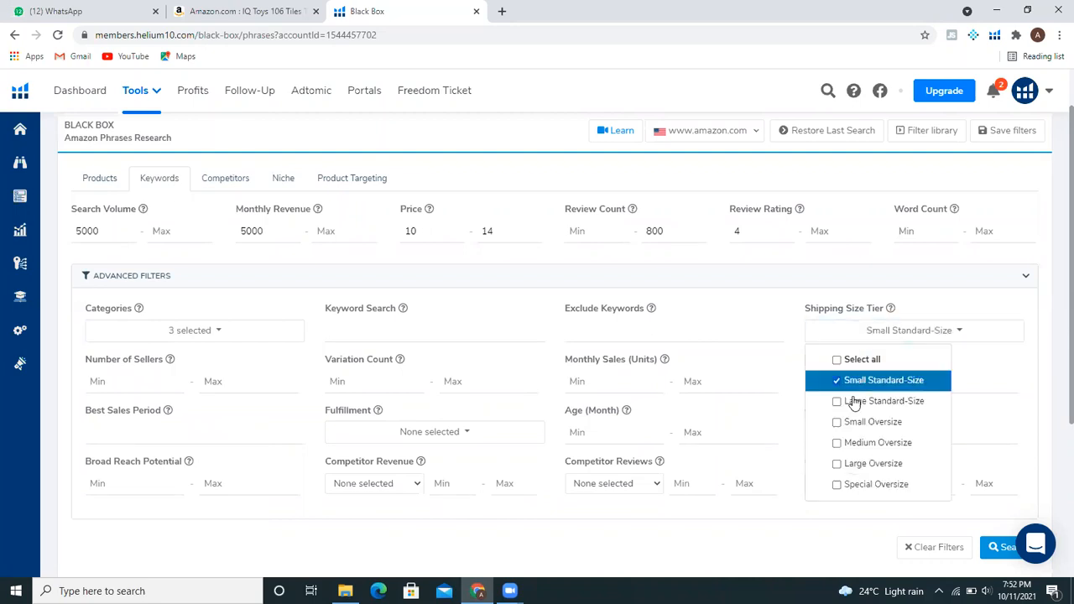
pyautogui.click(849, 401)
pyautogui.click(846, 422)
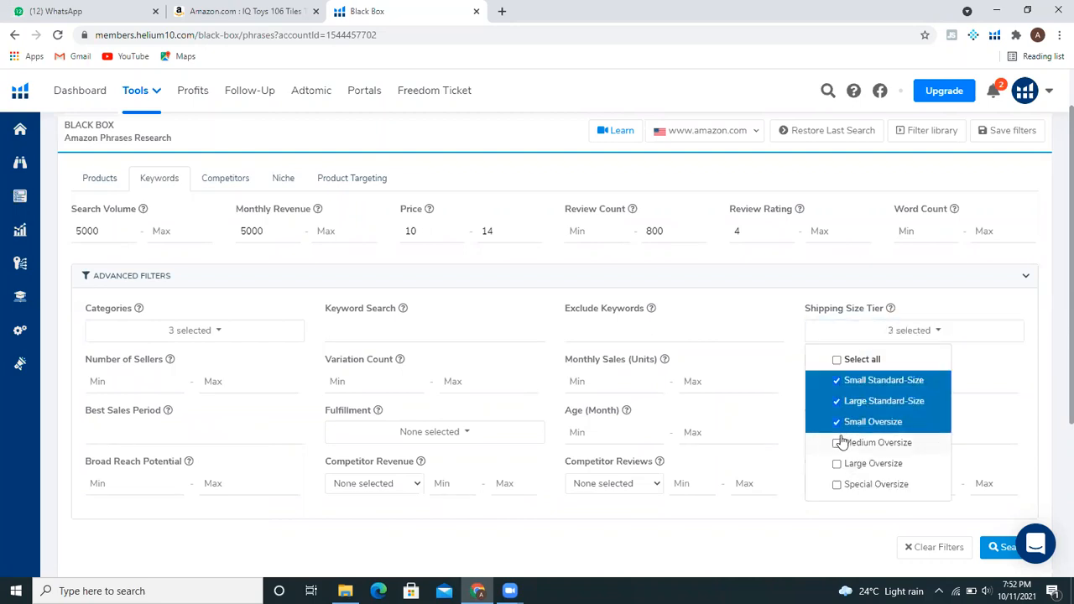
pyautogui.click(844, 442)
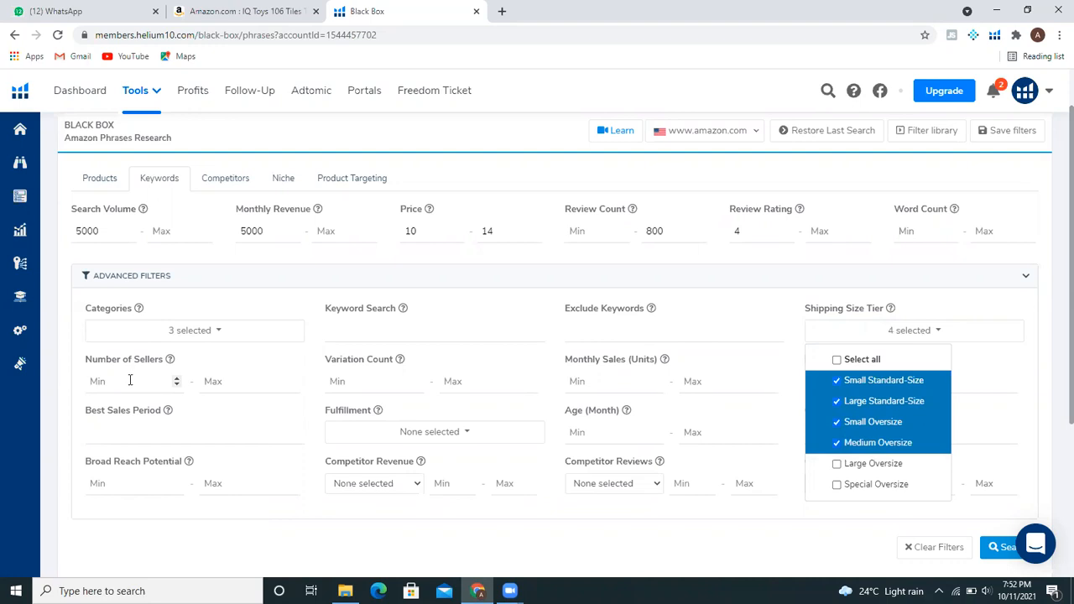
# Step: Set the maximum number of sellers to 3 and the maximum variation count to 2
pyautogui.click(132, 379)
pyautogui.click(209, 383)
pyautogui.write('3')
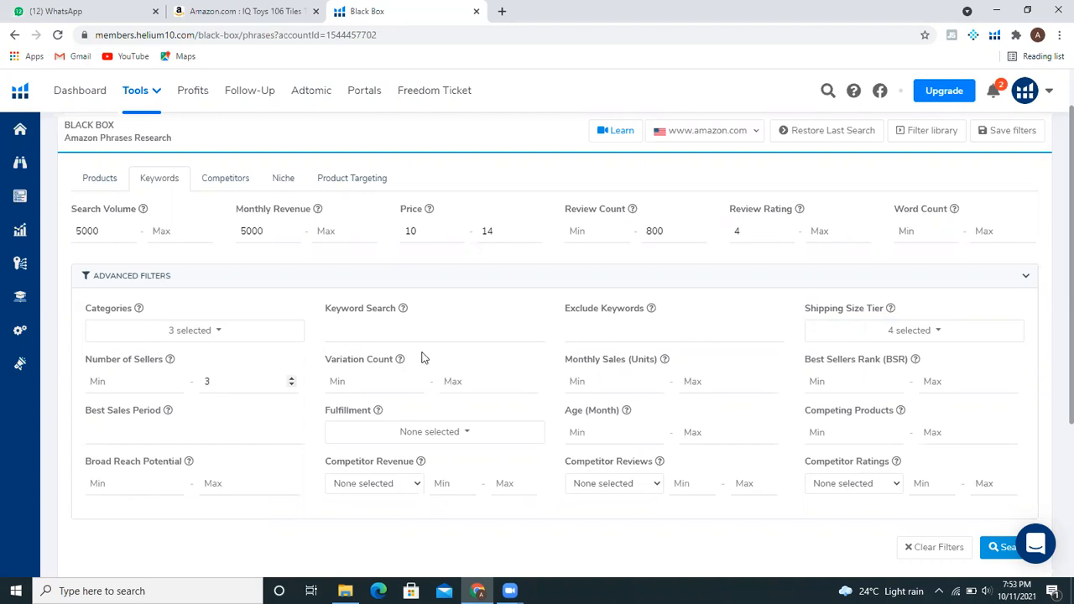
pyautogui.click(466, 380)
pyautogui.write('2')
# Step: Set the minimum monthly sales to 500 units and the maximum Best Sellers Rank to 25000
pyautogui.click(594, 381)
pyautogui.write('500')
pyautogui.click(926, 380)
pyautogui.write('25000')
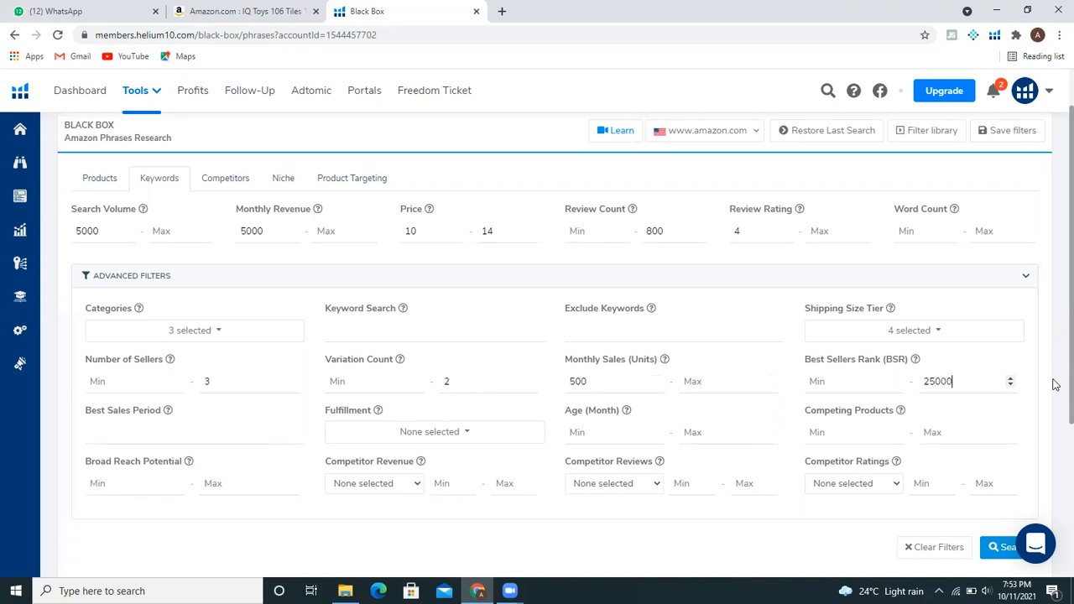
# Step: Set the keyword search's fulfillment filter to FBA, leaving the best sales period empty
pyautogui.scroll(-1, 1055, 384)
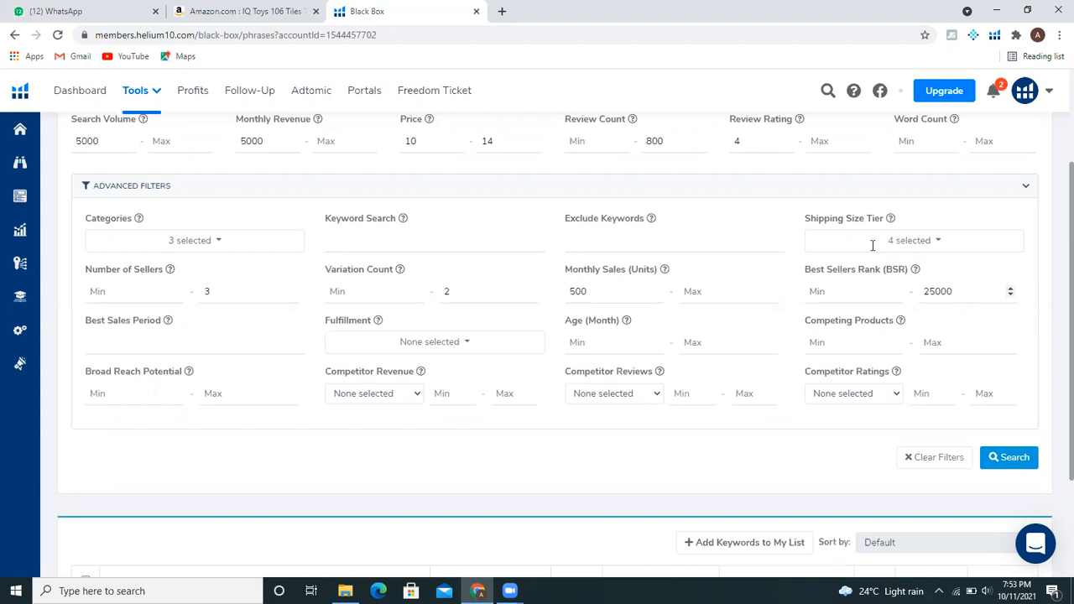
pyautogui.click(169, 335)
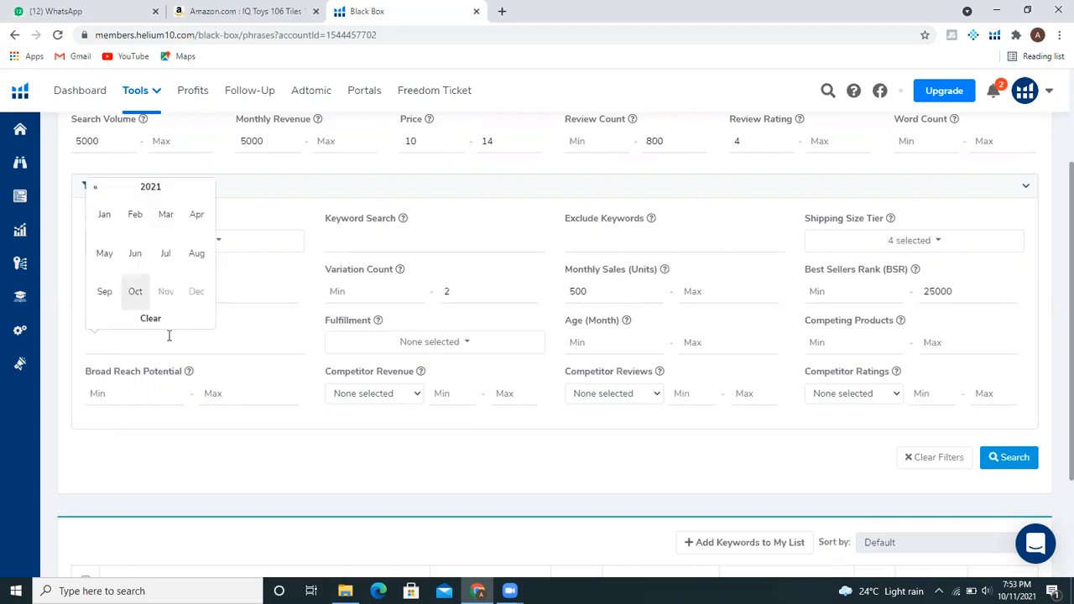
pyautogui.click(256, 319)
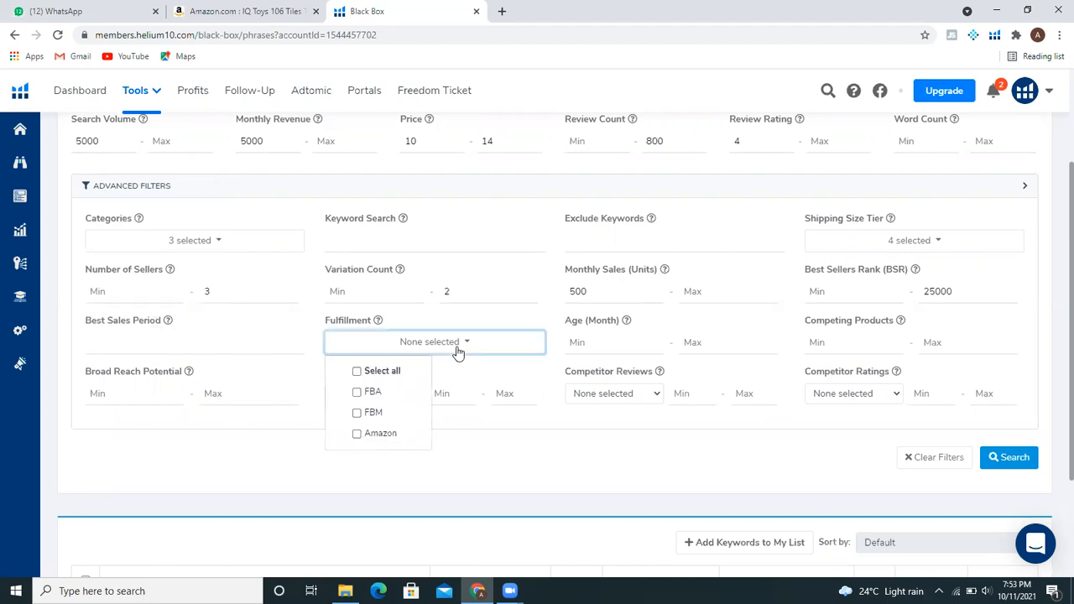
pyautogui.click(387, 392)
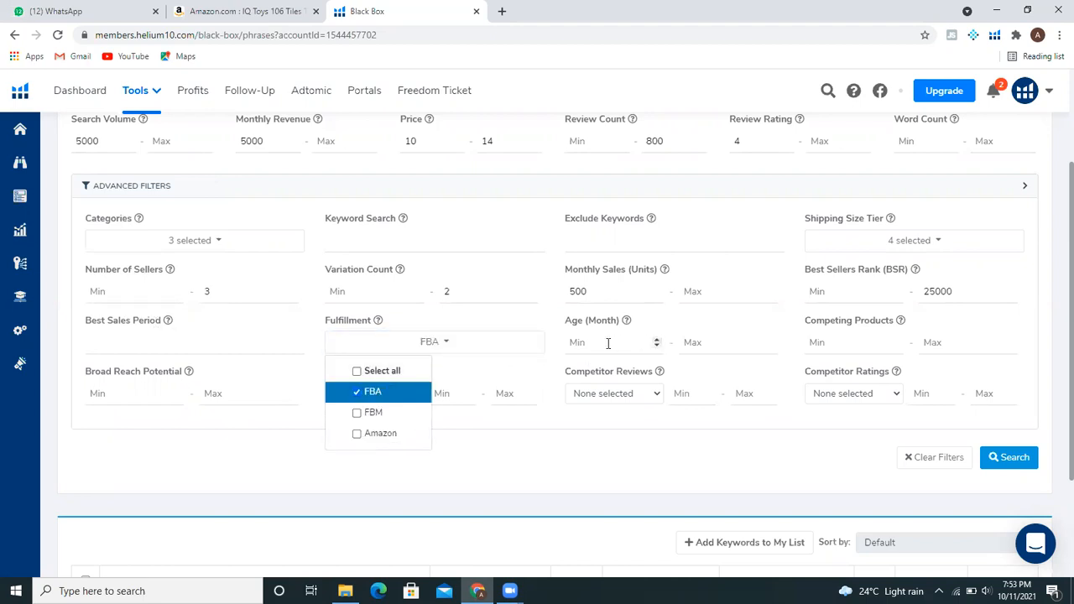
# Step: Set the minimum product age to 12 months
pyautogui.click(608, 342)
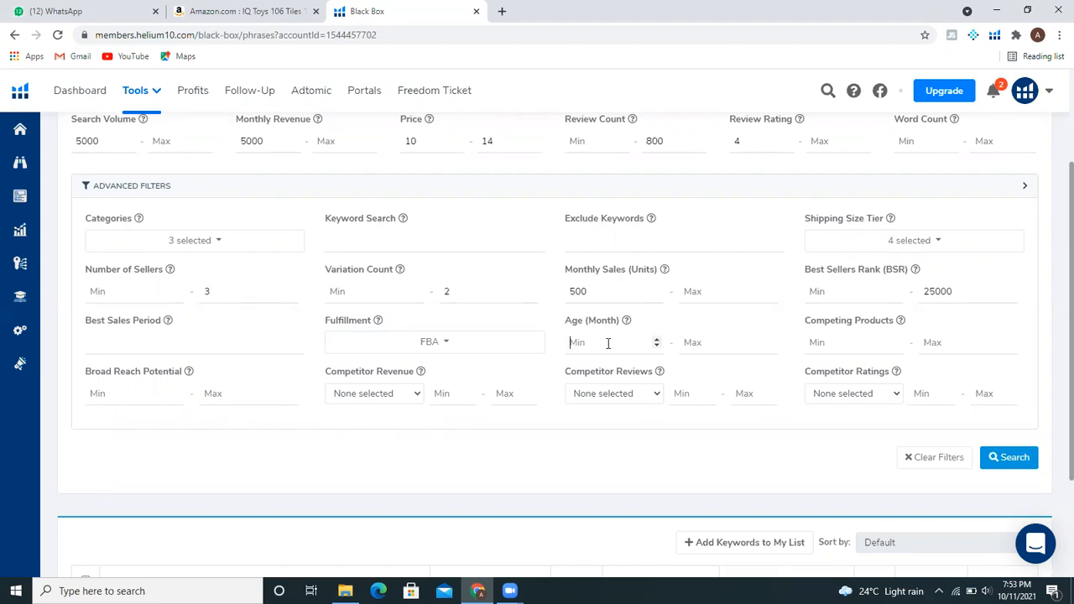
pyautogui.click(609, 342)
pyautogui.write('12')
# Step: Run the keyword search with the chosen filters and review the details of the listed phrases
pyautogui.click(1024, 456)
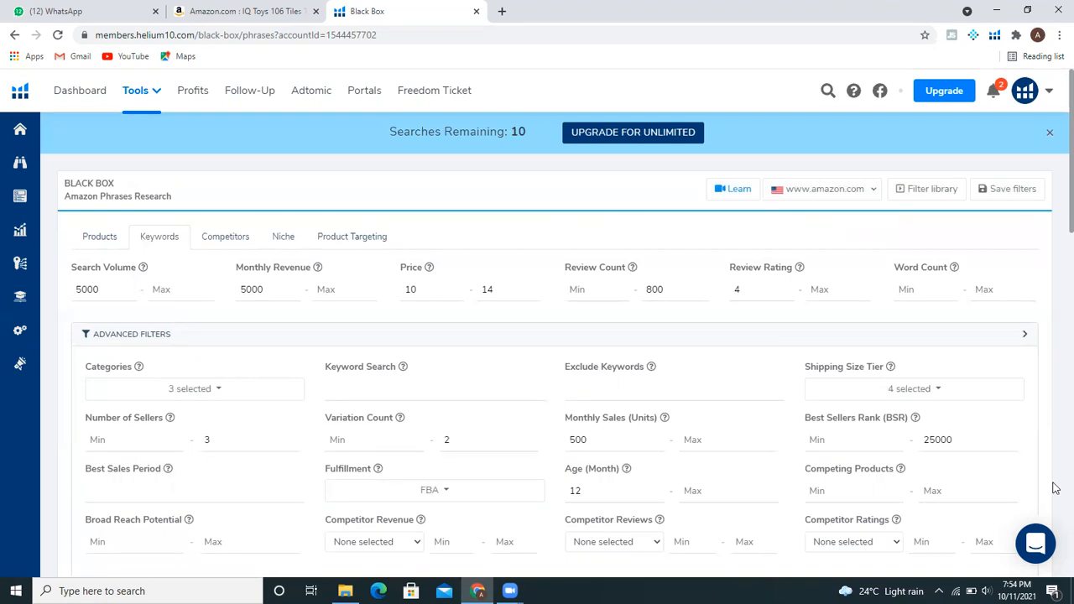
pyautogui.scroll(-6, 1056, 174)
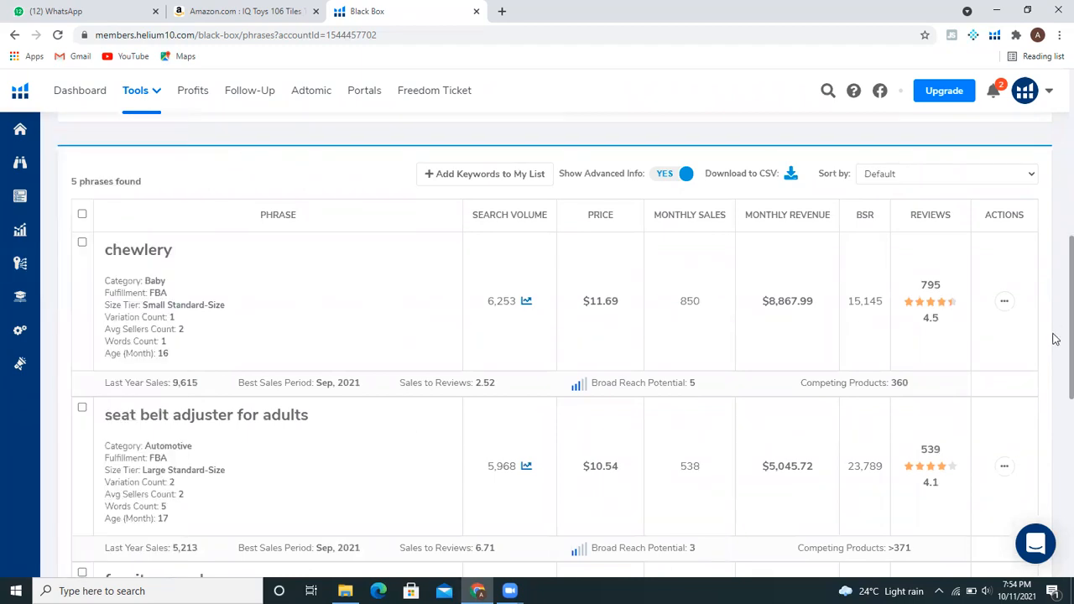
pyautogui.scroll(-7, 1056, 338)
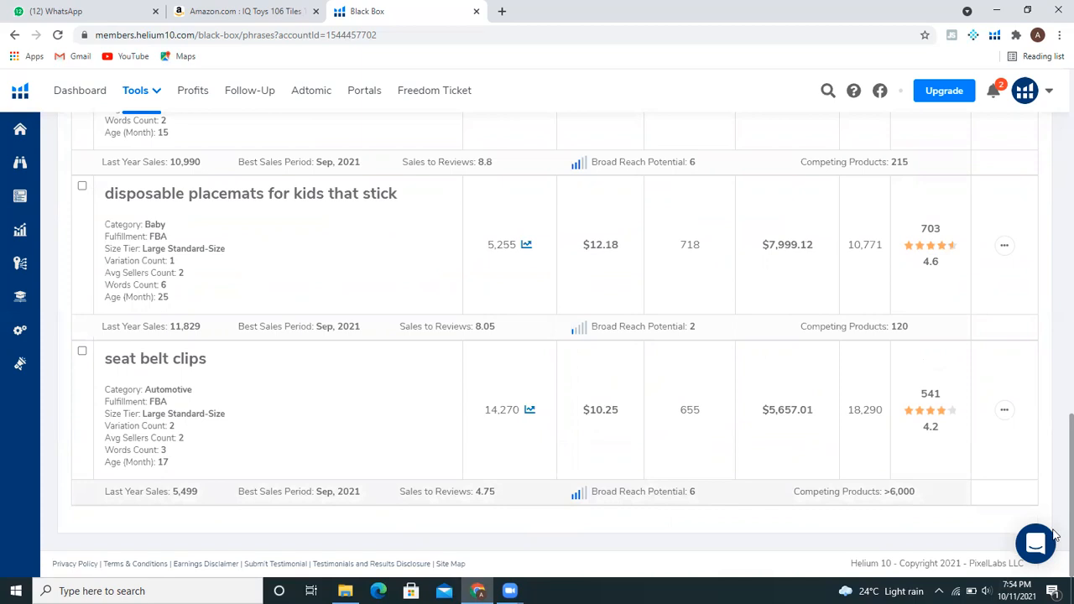
pyautogui.scroll(6, 1055, 515)
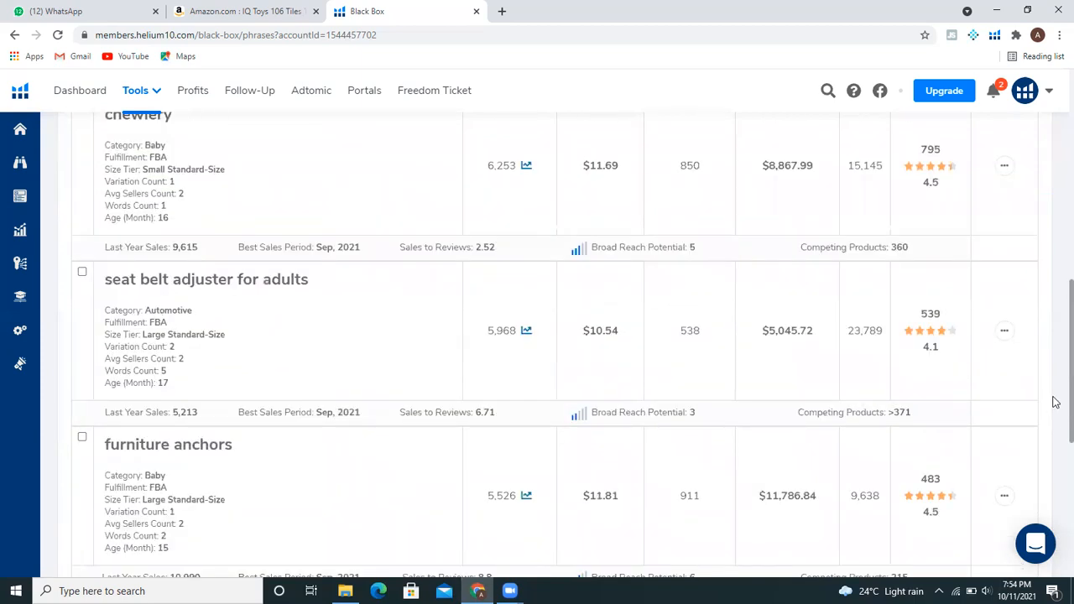
pyautogui.scroll(3, 1056, 285)
pyautogui.scroll(-1, 1054, 312)
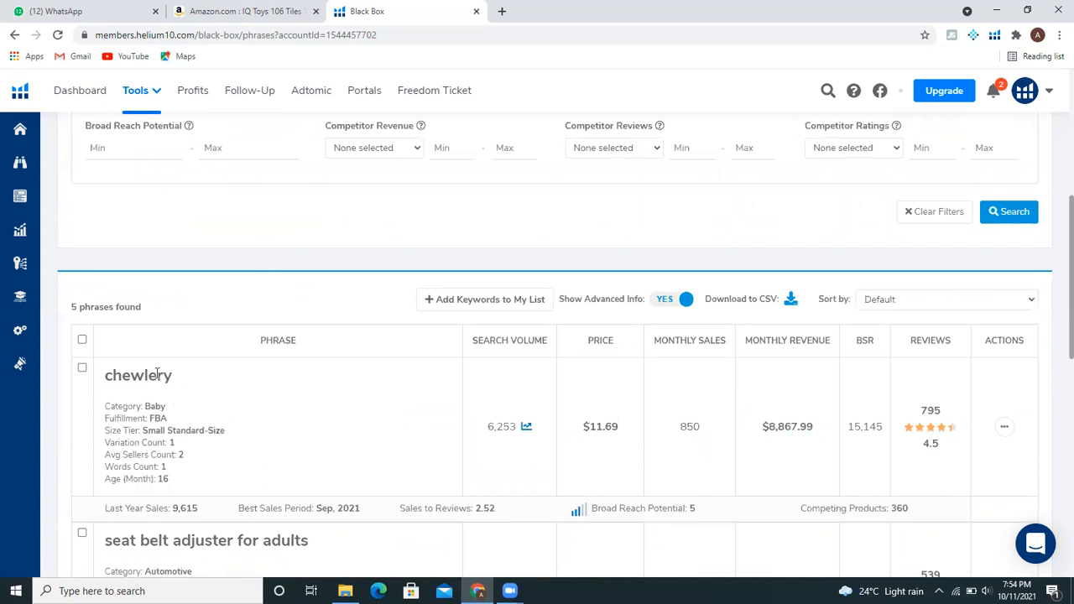
# Step: Search Amazon for the phrase "chewlery" from the Black Box keyword results
pyautogui.moveTo(172, 377); pyautogui.dragTo(107, 367)
pyautogui.click(248, 11)
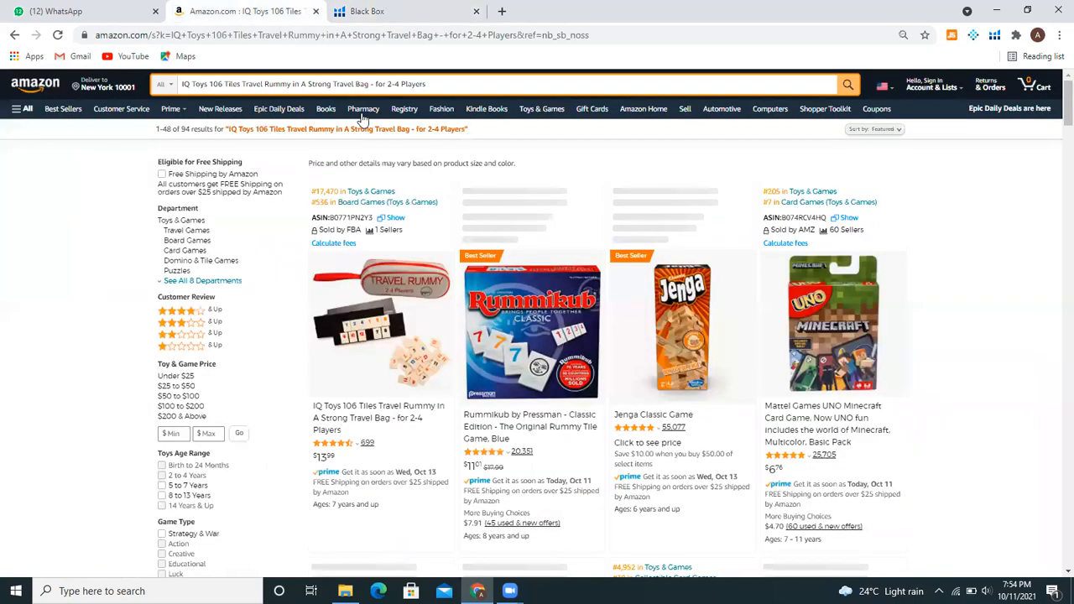
pyautogui.tripleClick(426, 81)
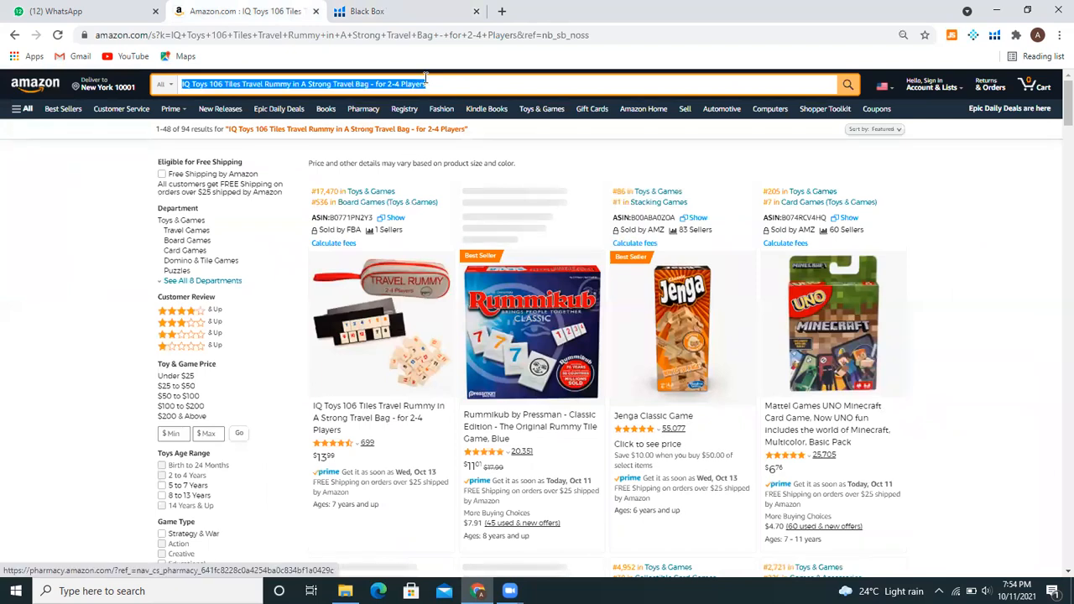
pyautogui.write('chewlery')
pyautogui.press('Return')
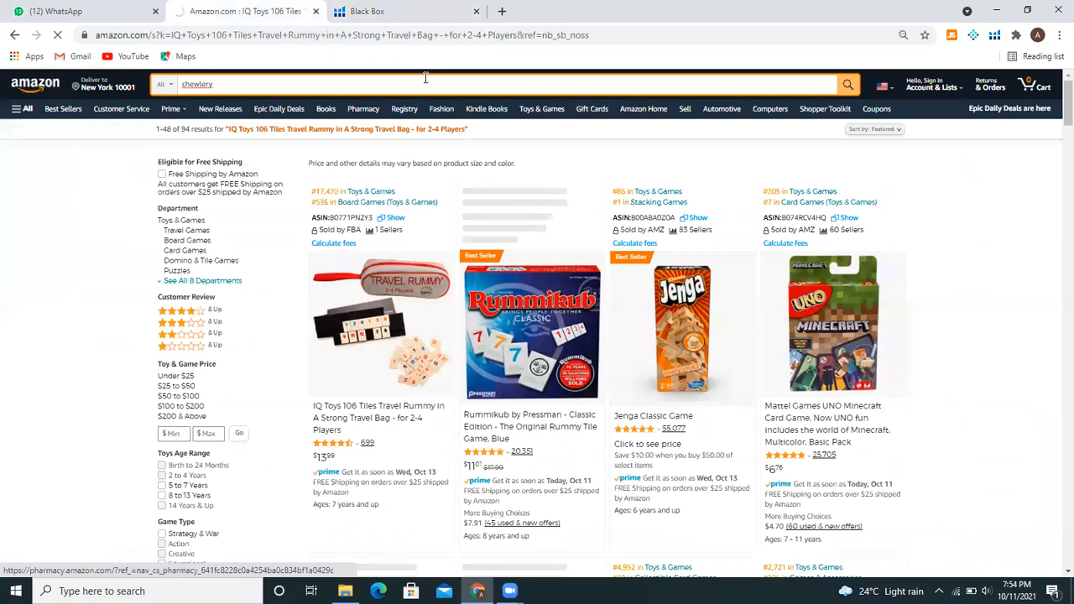
# Step: Look through the Amazon product listings for chewlery, checking their prices and review counts
pyautogui.click(388, 9)
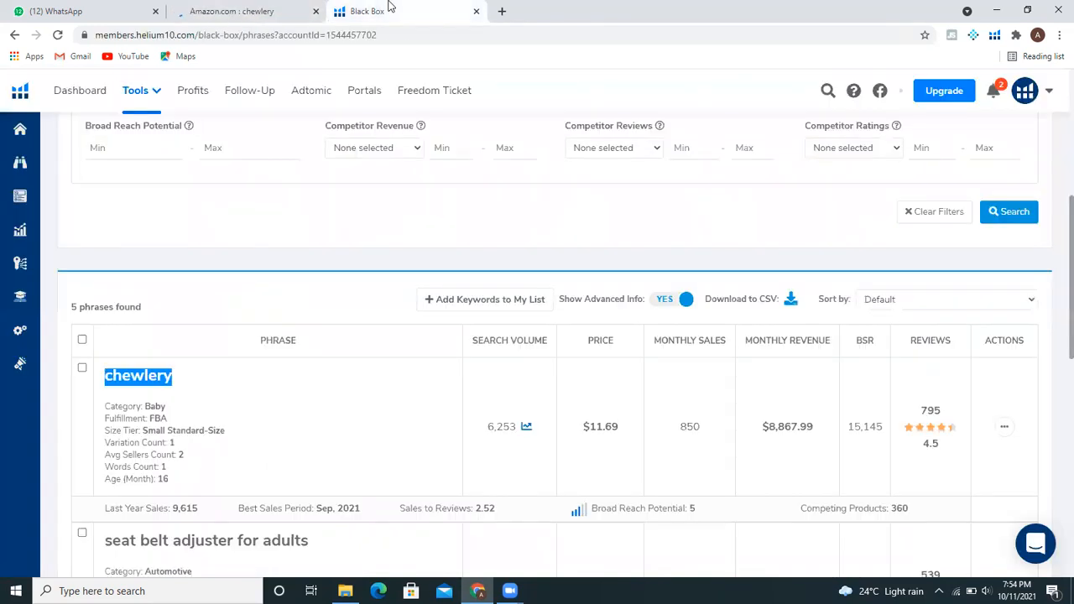
pyautogui.click(304, 8)
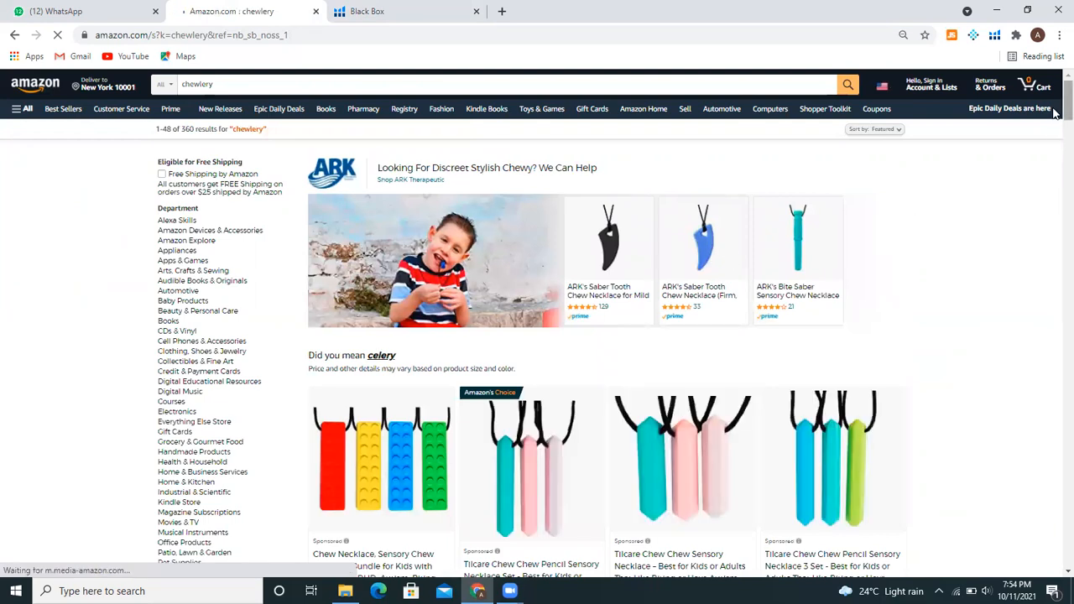
pyautogui.scroll(-5, 1055, 113)
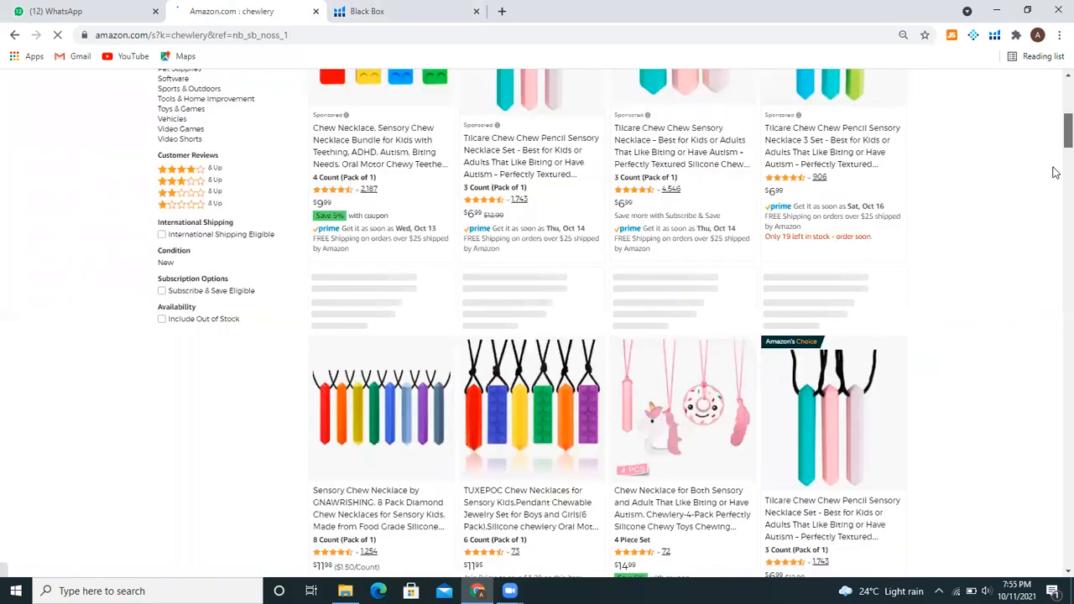
pyautogui.scroll(-4, 1055, 172)
pyautogui.scroll(-4, 1054, 184)
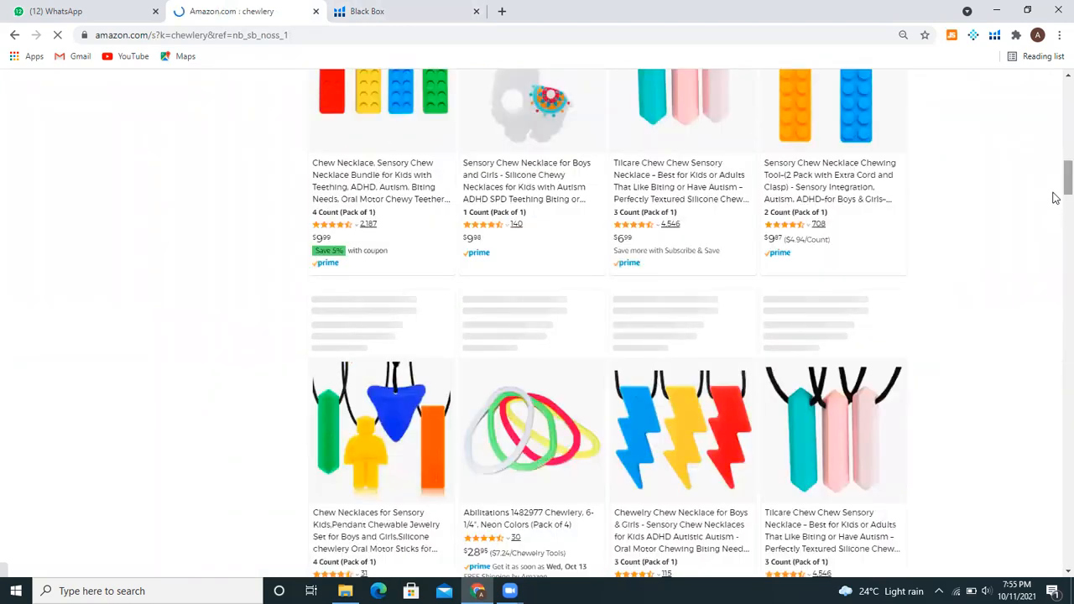
pyautogui.scroll(10, 1055, 127)
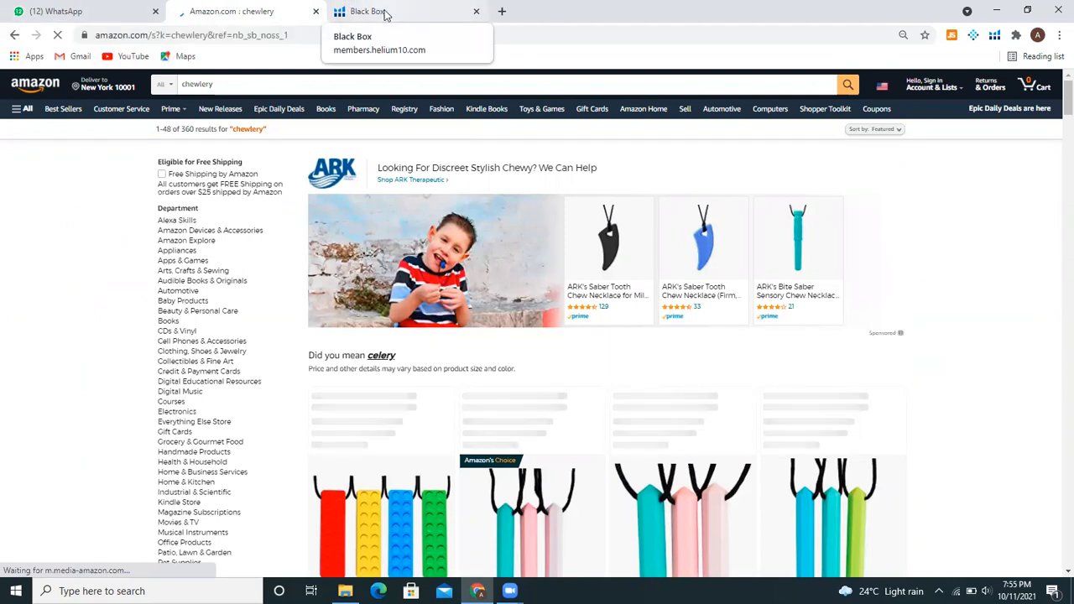
# Step: Return to Black Box, switch from keyword to product research and expand the advanced filters
pyautogui.click(385, 14)
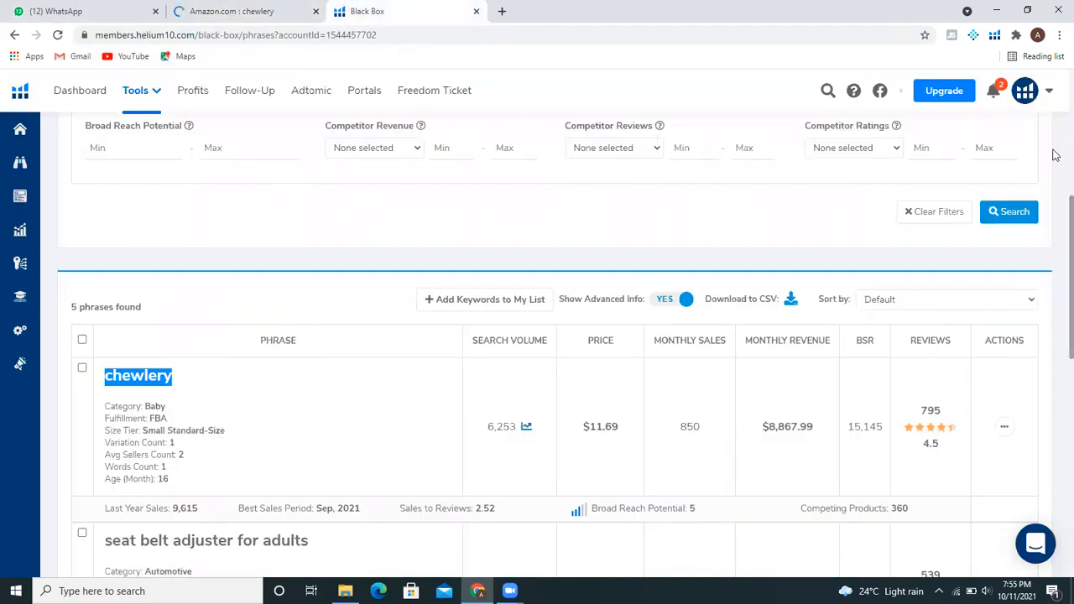
pyautogui.scroll(5, 1056, 158)
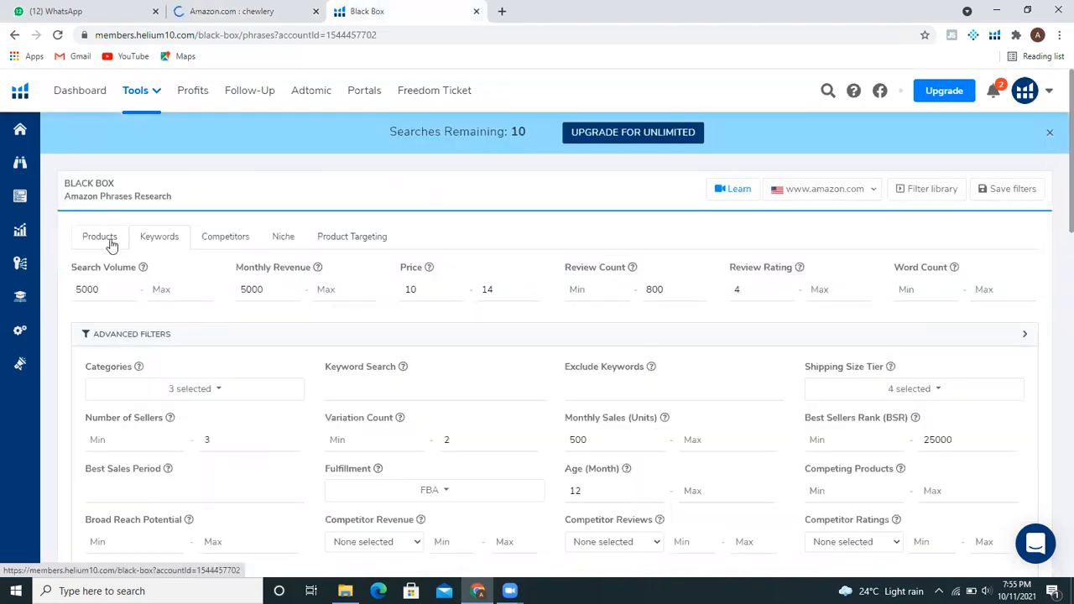
pyautogui.click(111, 243)
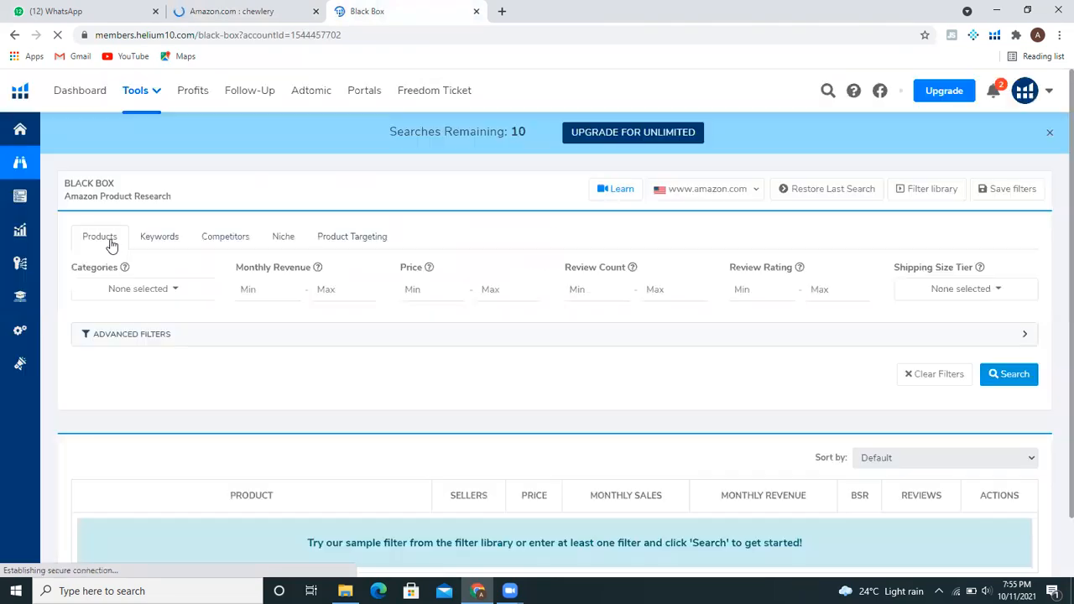
pyautogui.click(1048, 131)
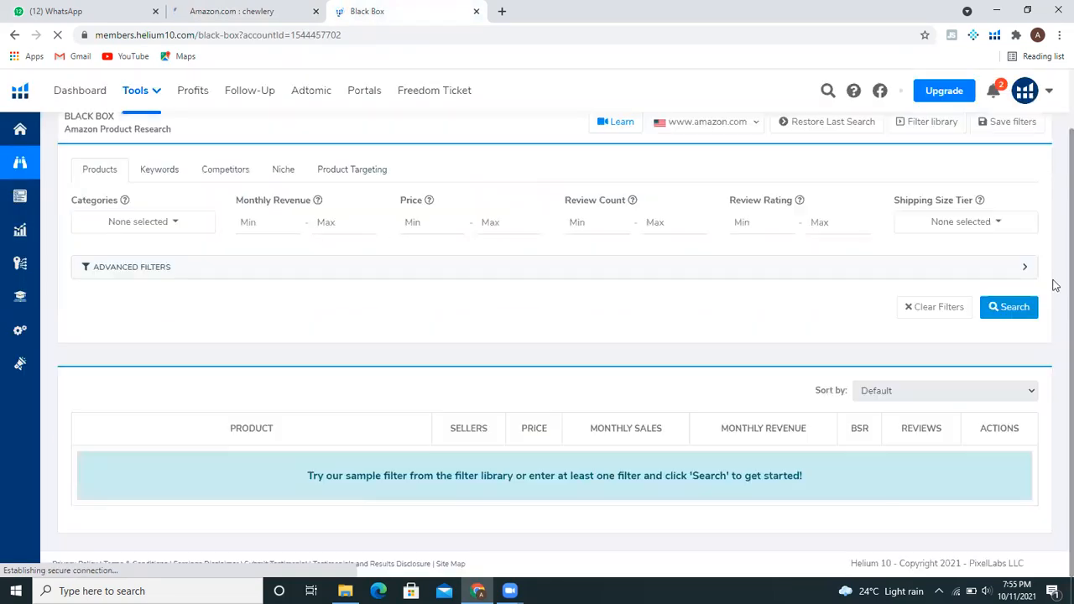
pyautogui.click(170, 268)
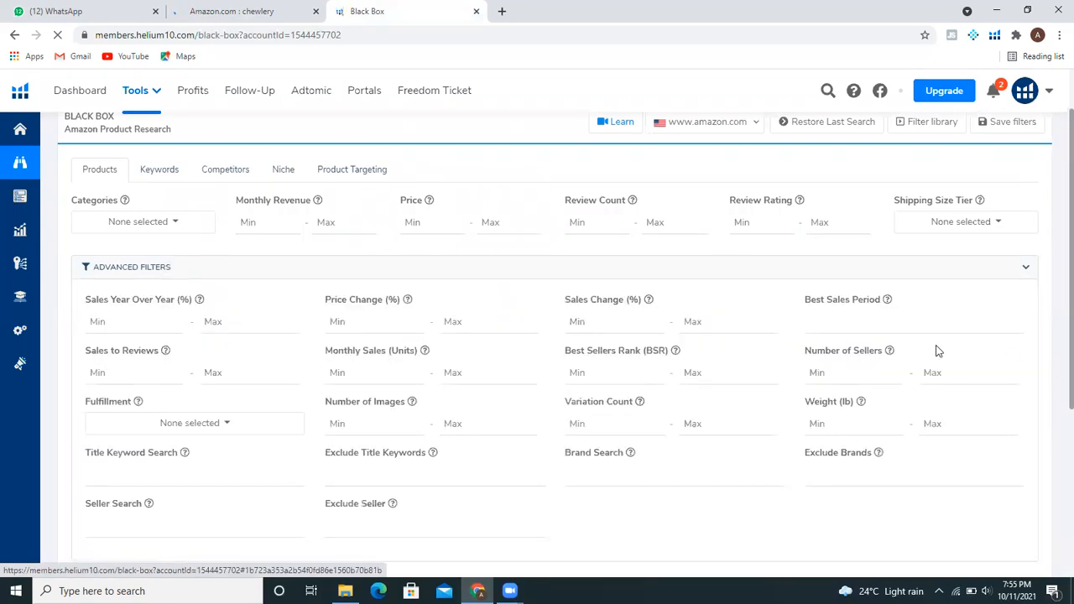
pyautogui.scroll(-1, 1054, 275)
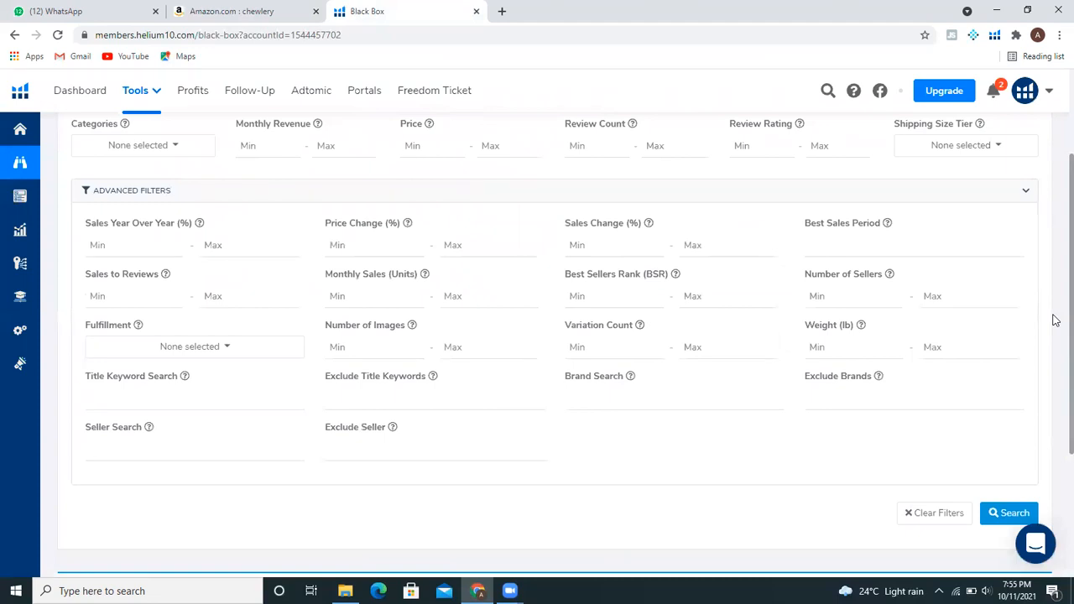
# Step: Browse the analytics and keyword research tools, opening Cerebro and Magnet
pyautogui.moveTo(13, 231)
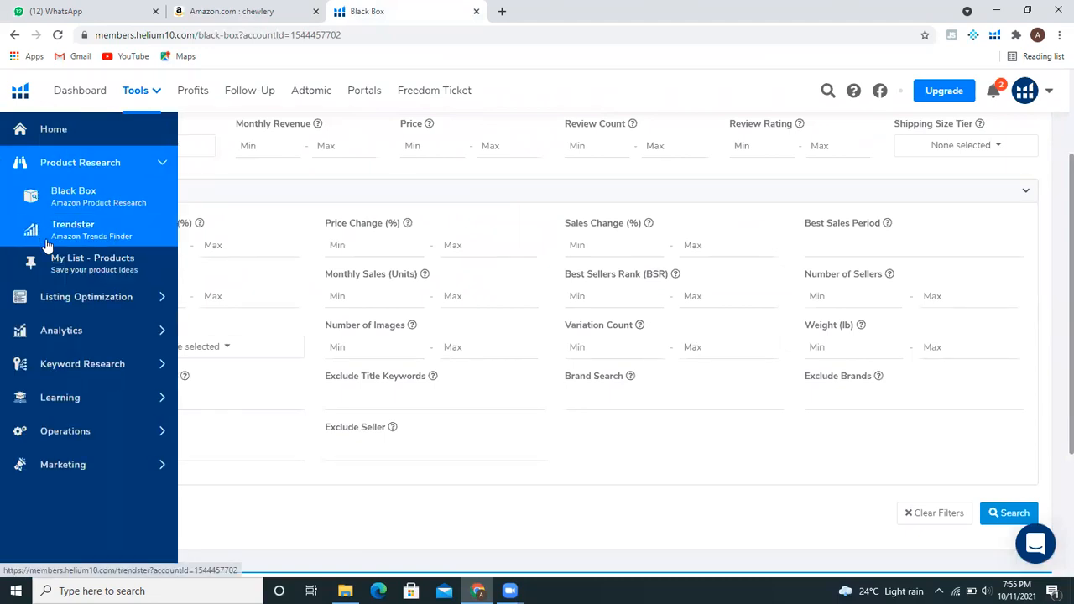
pyautogui.click(73, 332)
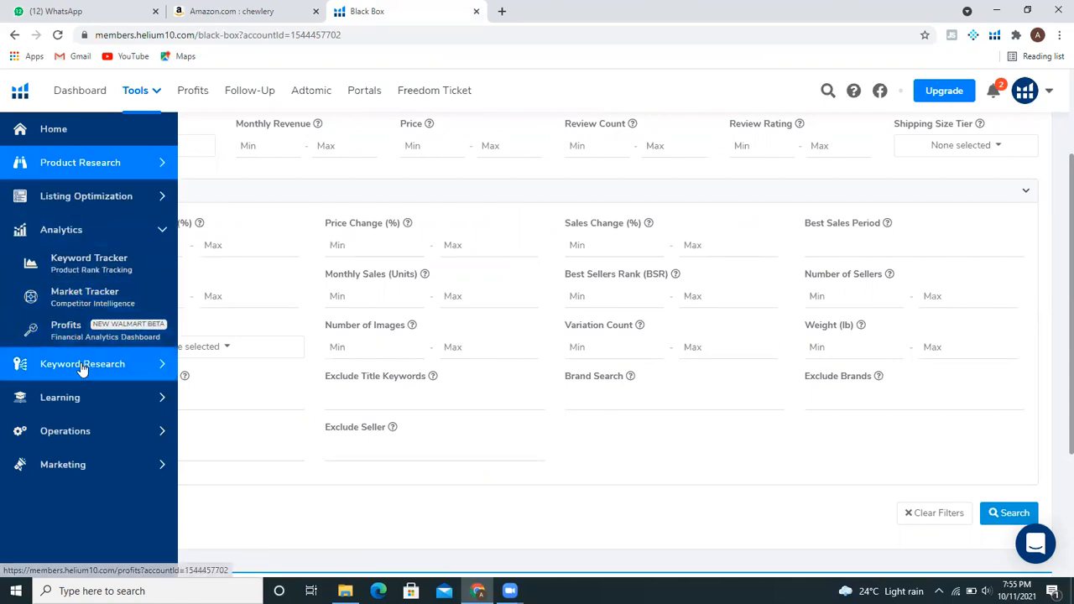
pyautogui.click(84, 364)
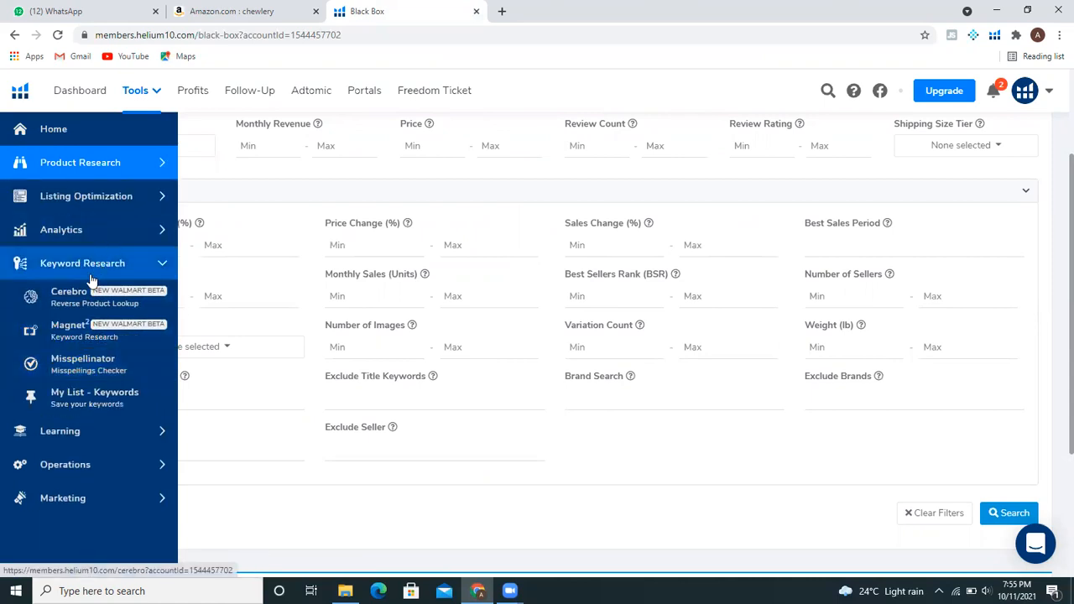
pyautogui.click(88, 310)
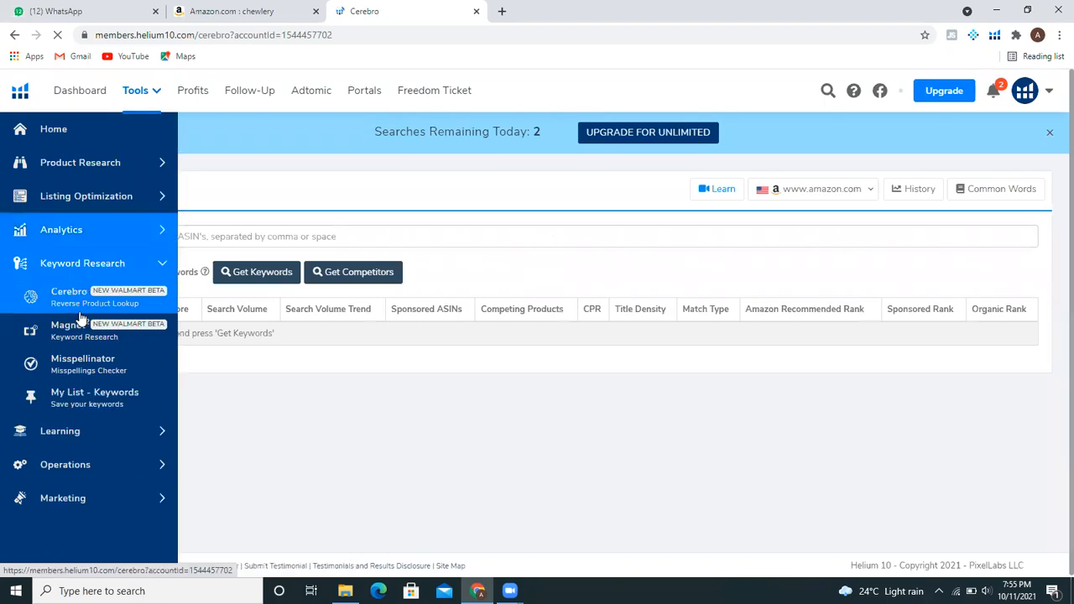
pyautogui.click(75, 335)
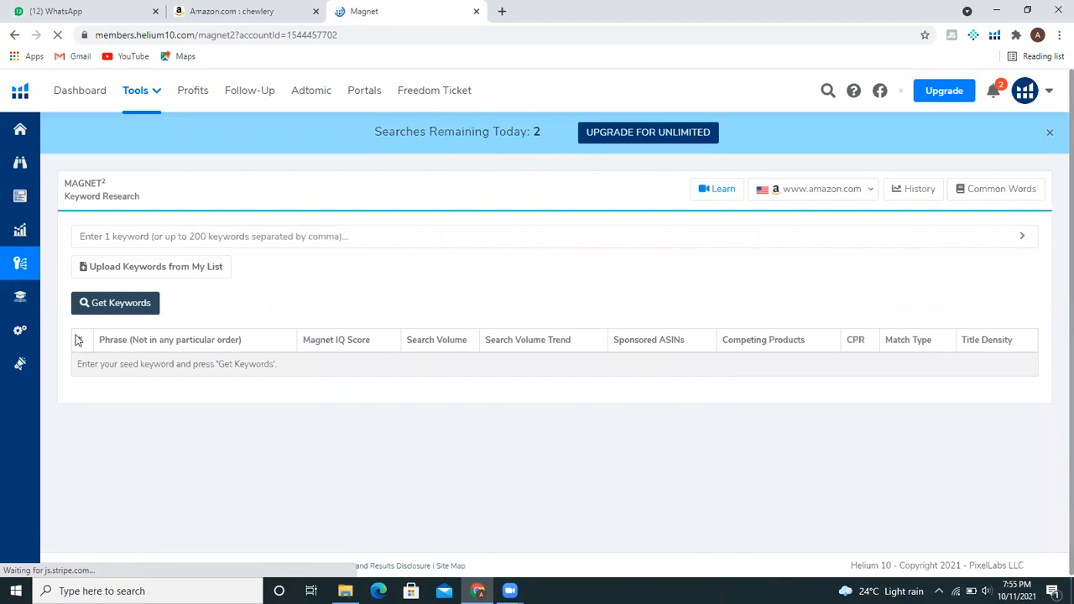
# Step: Close the Magnet page, minimize the browser and clear the file selection in the New lectures folder
pyautogui.click(477, 12)
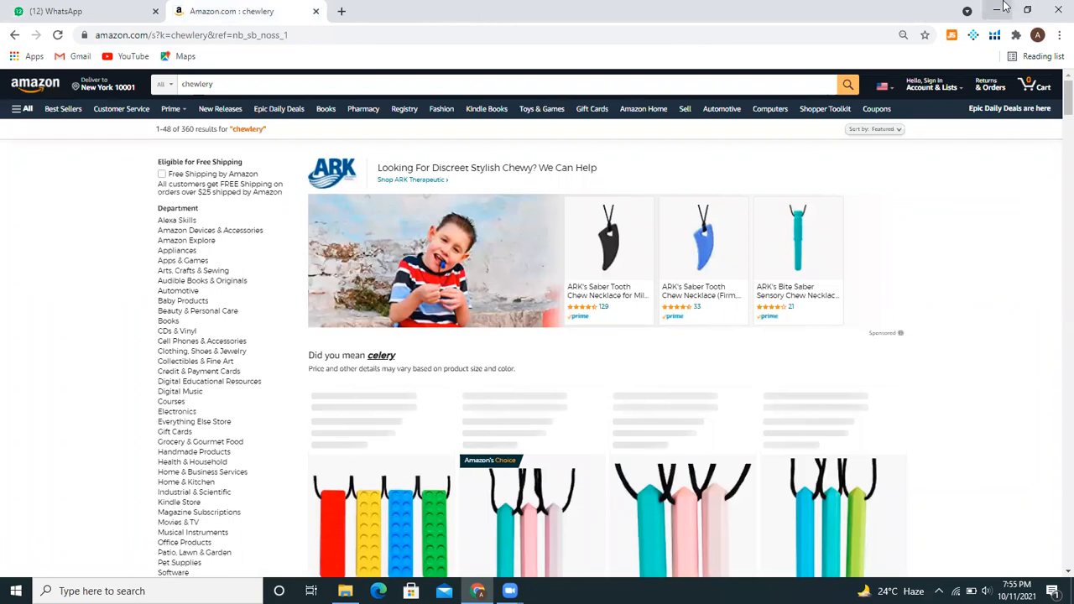
pyautogui.click(995, 10)
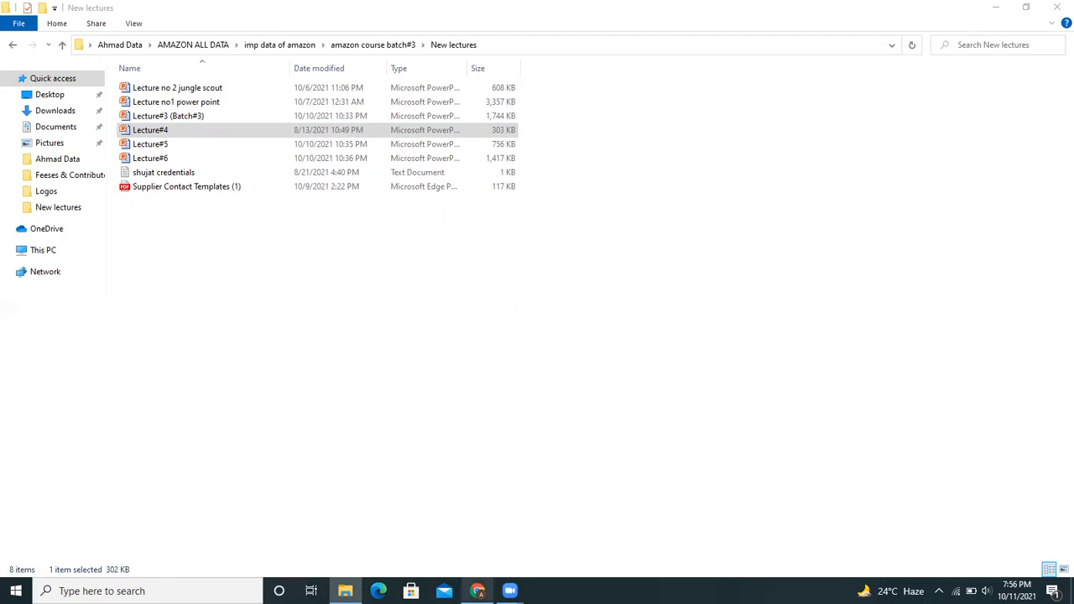
pyautogui.click(535, 464)
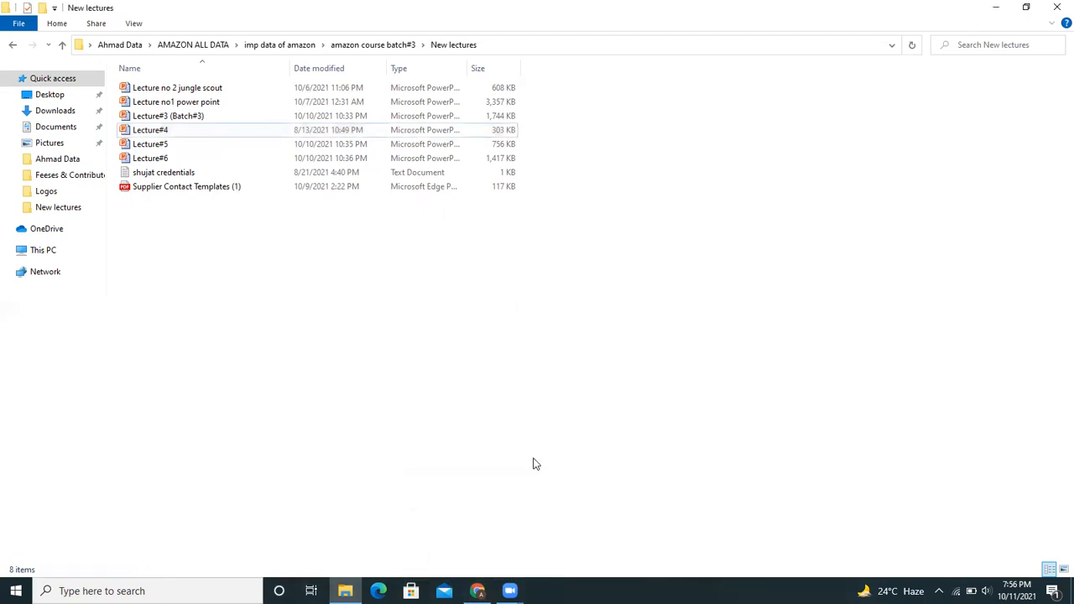